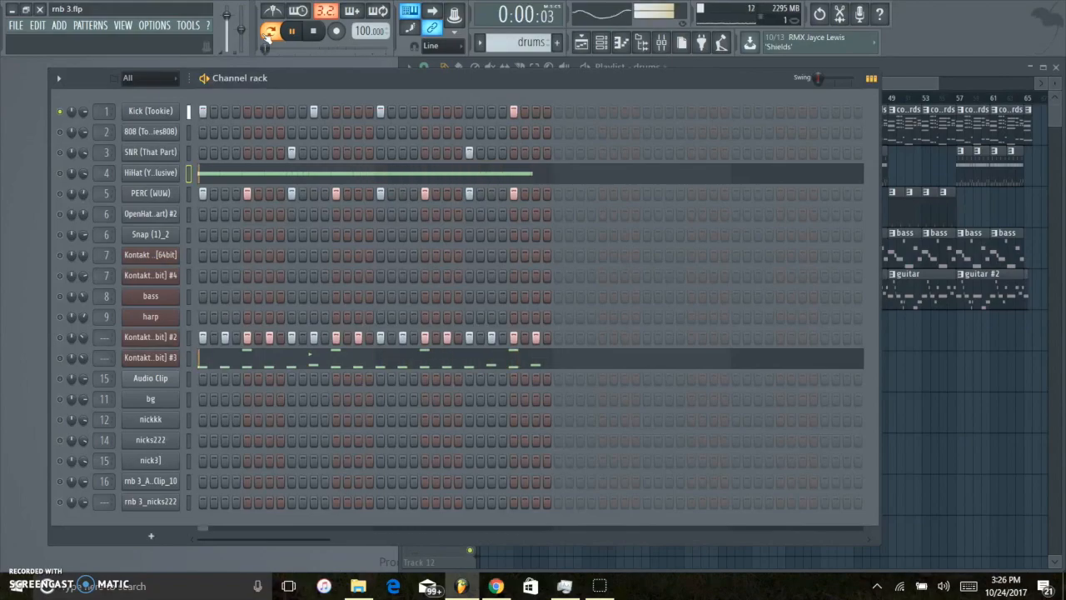
Unmute the SNR (That Part) and HiHat channels and listen to the drums pattern with them.
click(60, 152)
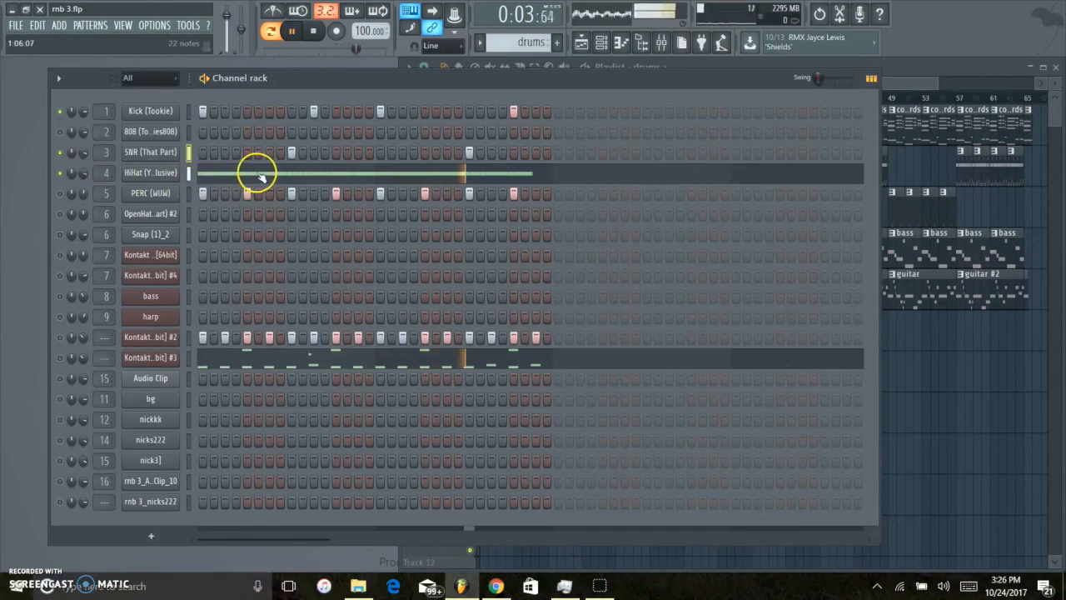
key(space)
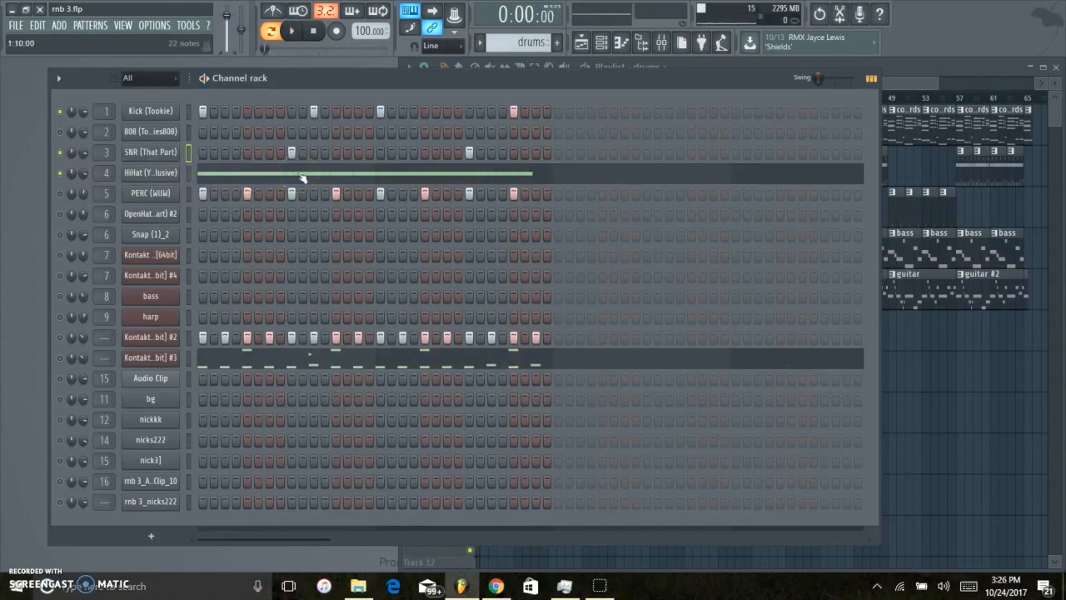
click(303, 179)
key(ctrl+b)
key(ctrl+b)
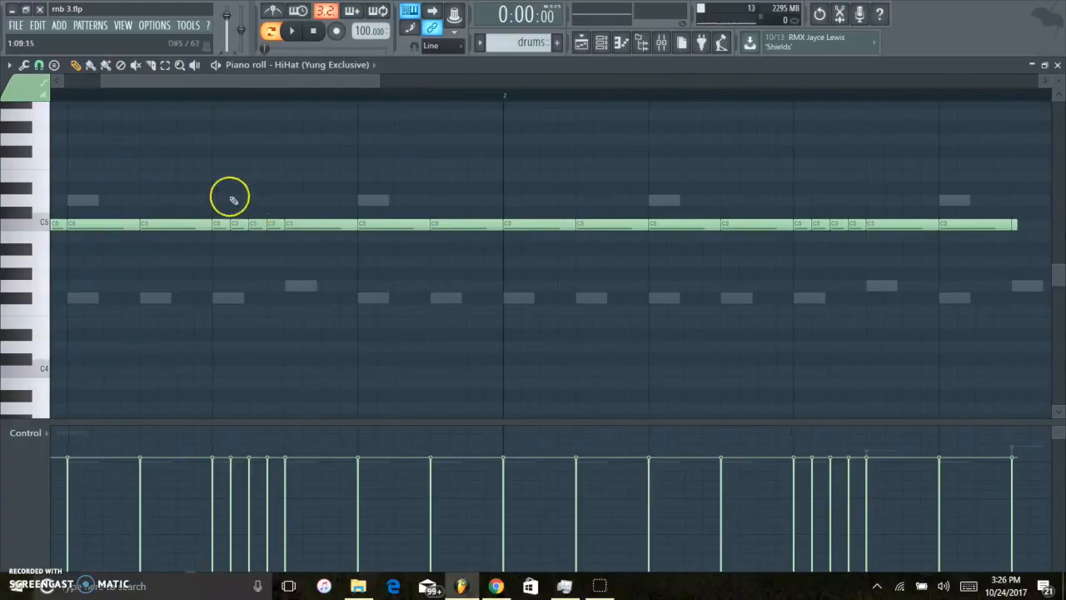
key(ctrl+z)
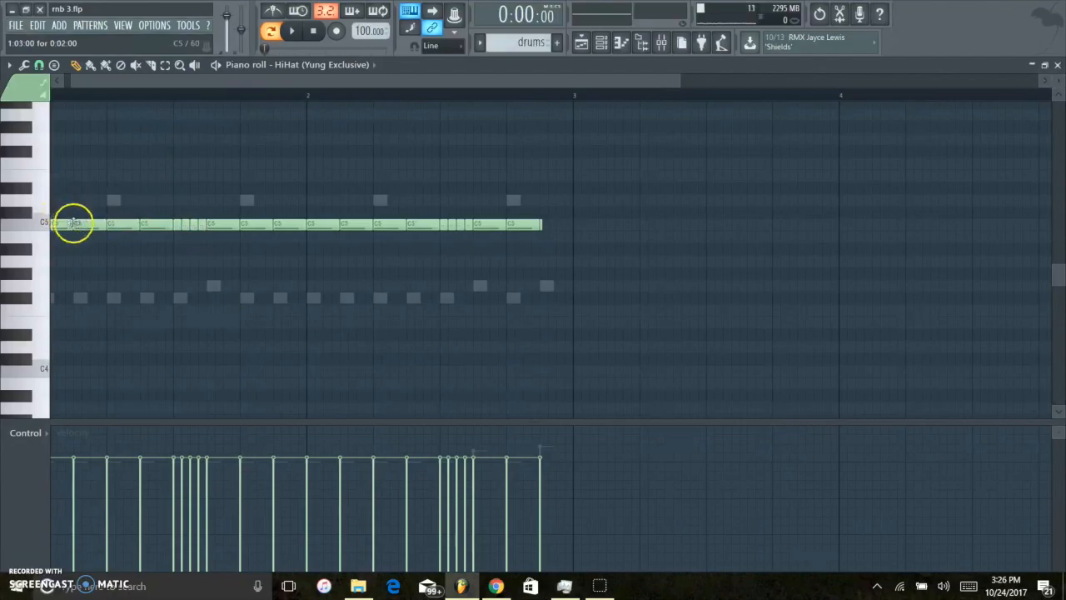
scroll(265, 218, down, 2)
Fill the HiHat channel with a hit every 2 steps and open its notes in the piano roll.
right_click(147, 171)
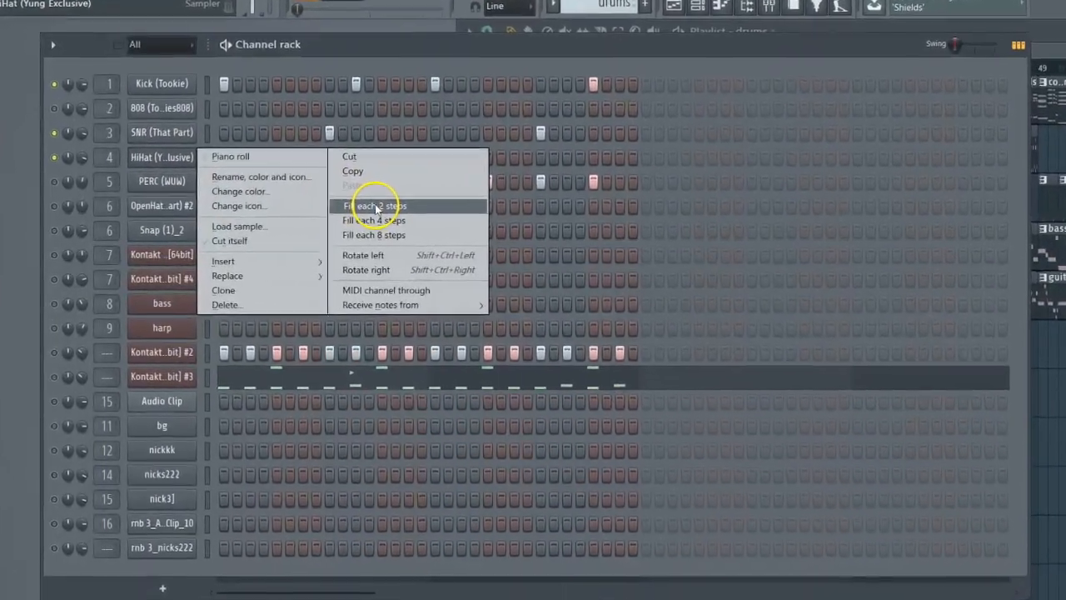
click(338, 213)
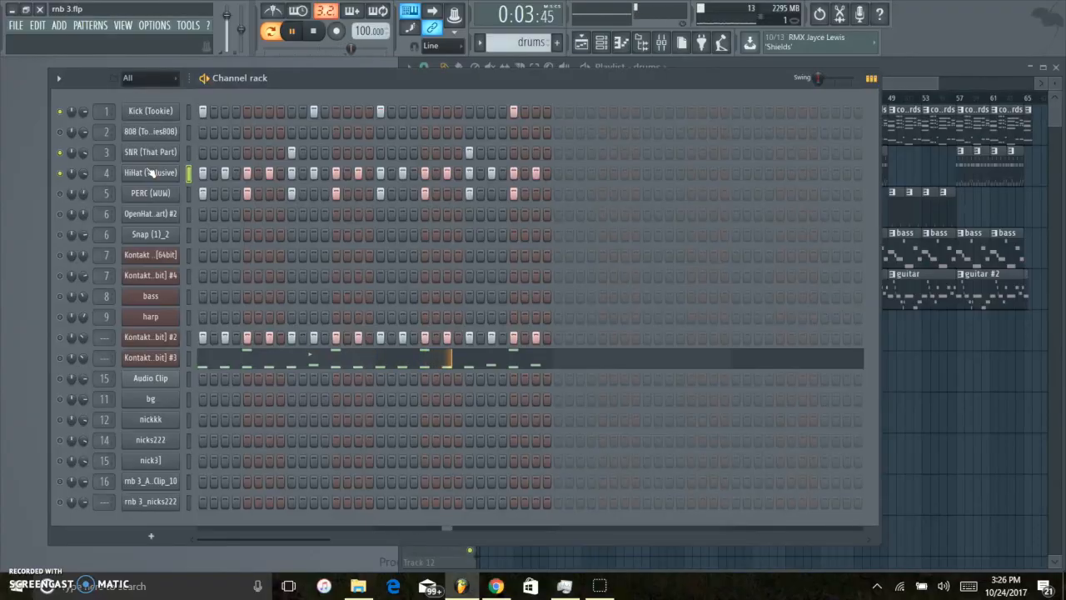
right_click(136, 173)
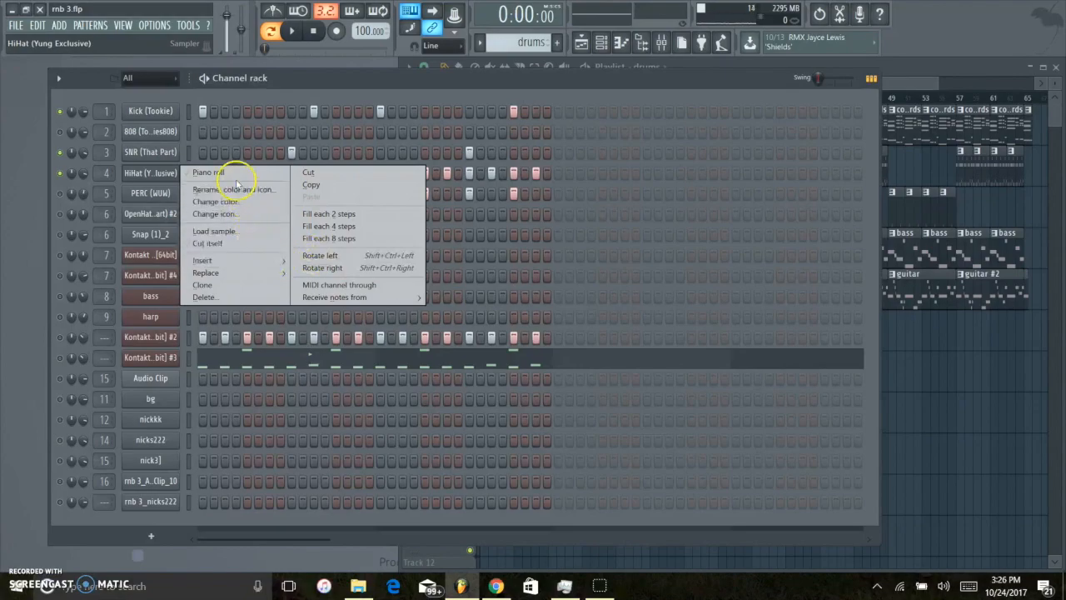
click(229, 173)
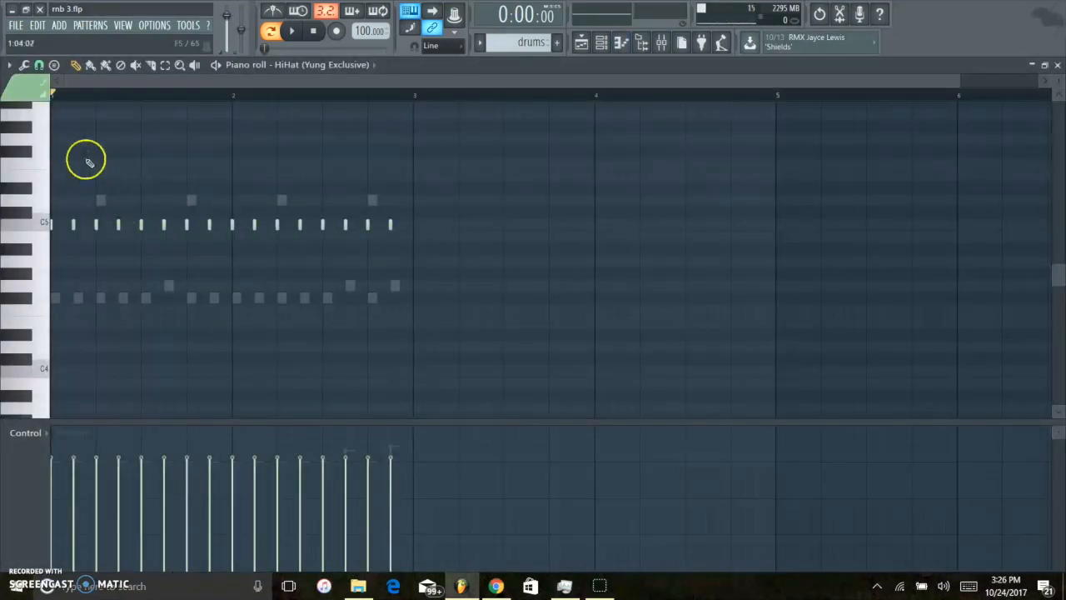
Select all hi-hat notes and extend each one to the start of the next with quick legato.
scroll(96, 172, up, 3)
drag(80, 87, 48, 86)
key(ctrl+a)
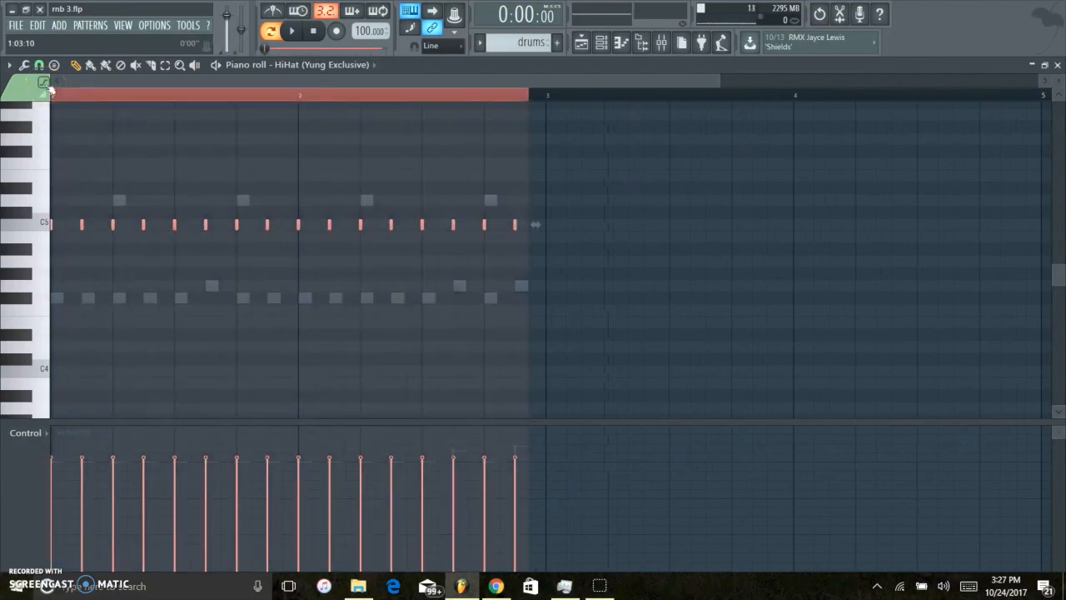
key(ctrl+l)
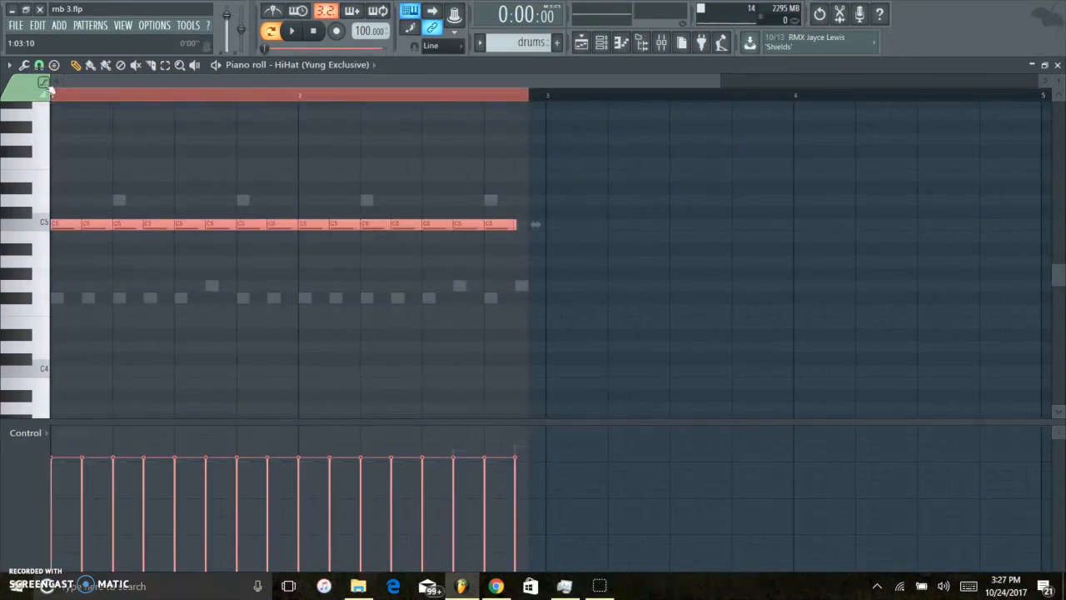
Lengthen the last hi-hat note near the end of bar 2 and clear the time selection.
click(514, 223)
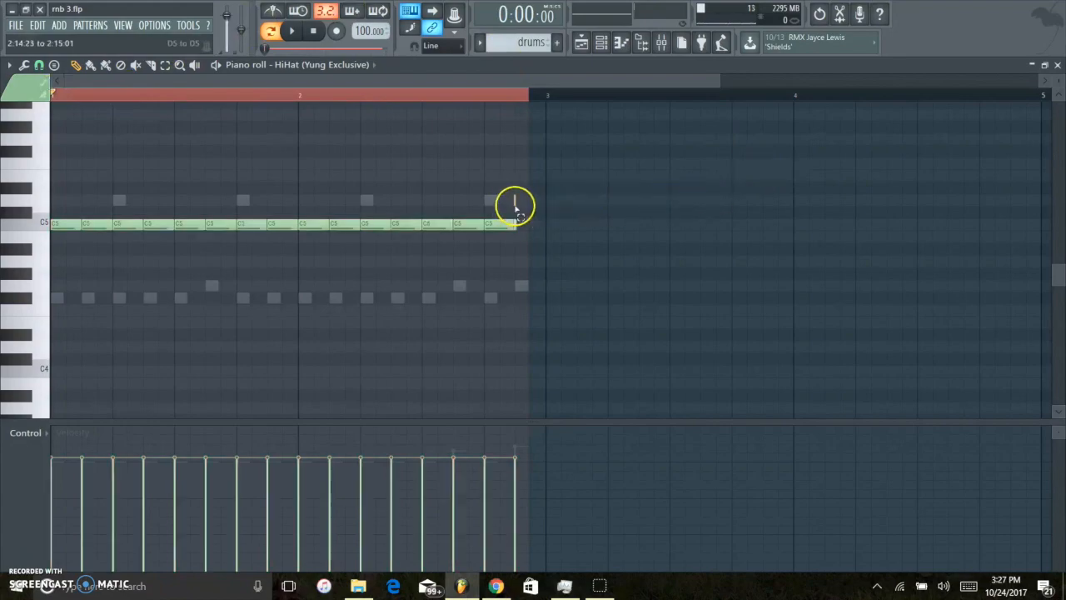
ctrl+scroll(522, 226, up, 2)
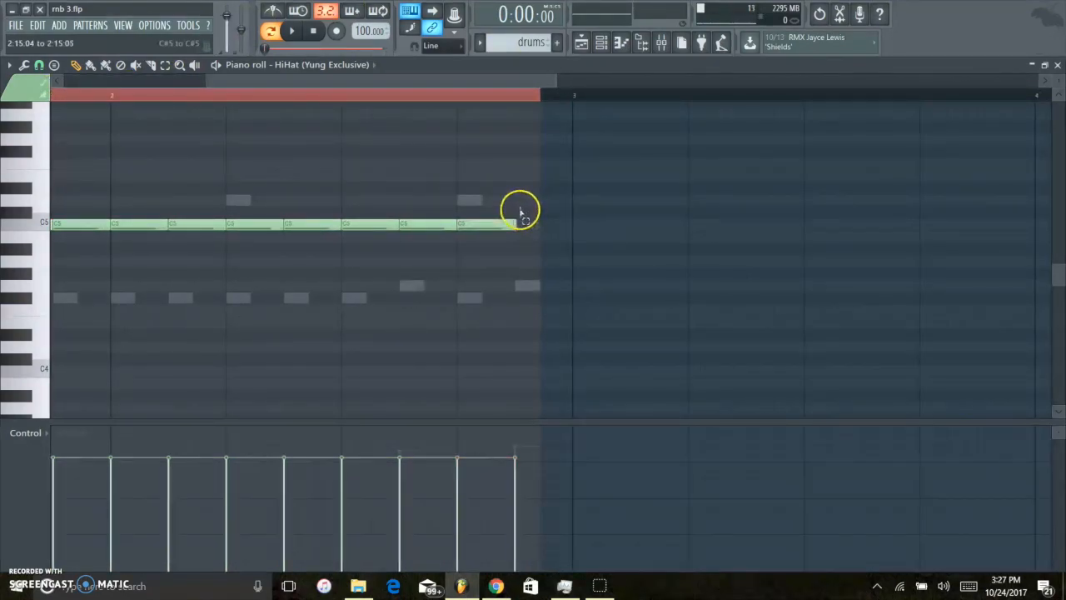
drag(519, 227, 516, 222)
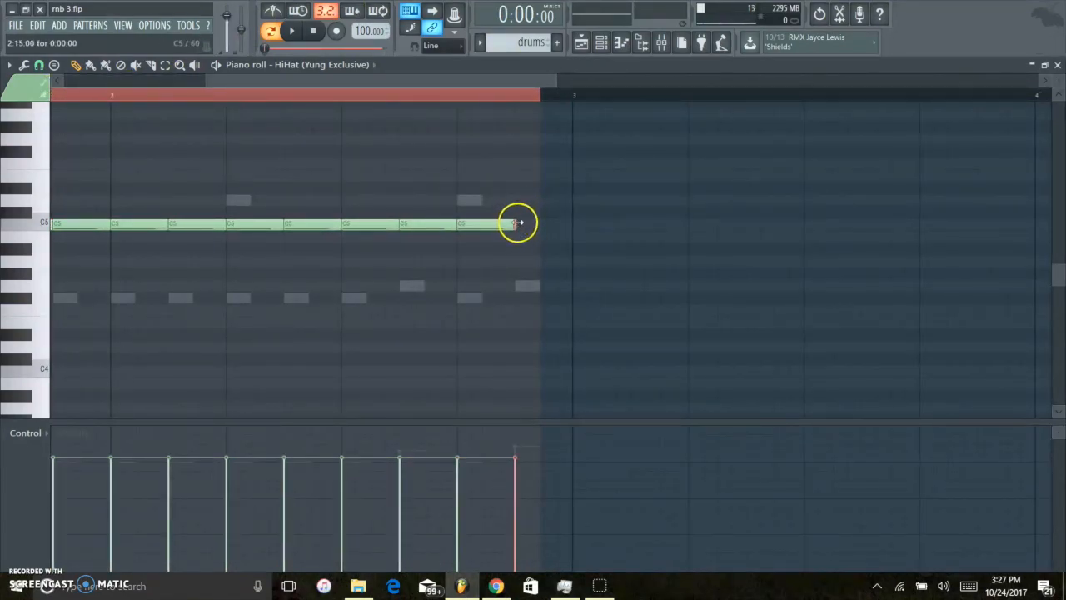
mouse_move(463, 92)
mouse_down()
mouse_move(167, 101)
mouse_move(20, 91)
mouse_up()
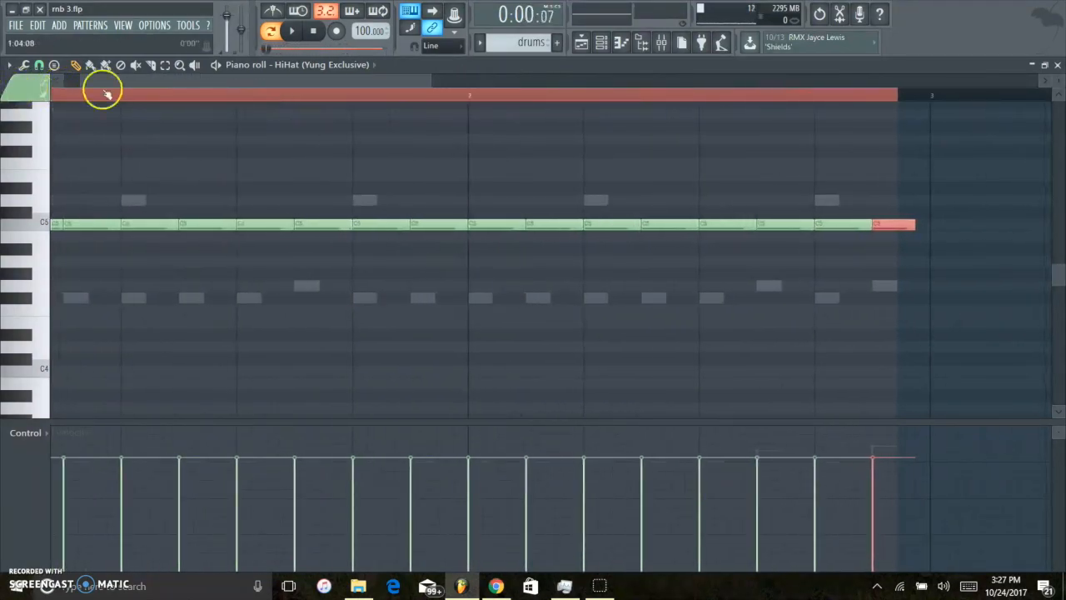
drag(98, 82, 42, 91)
click(59, 94)
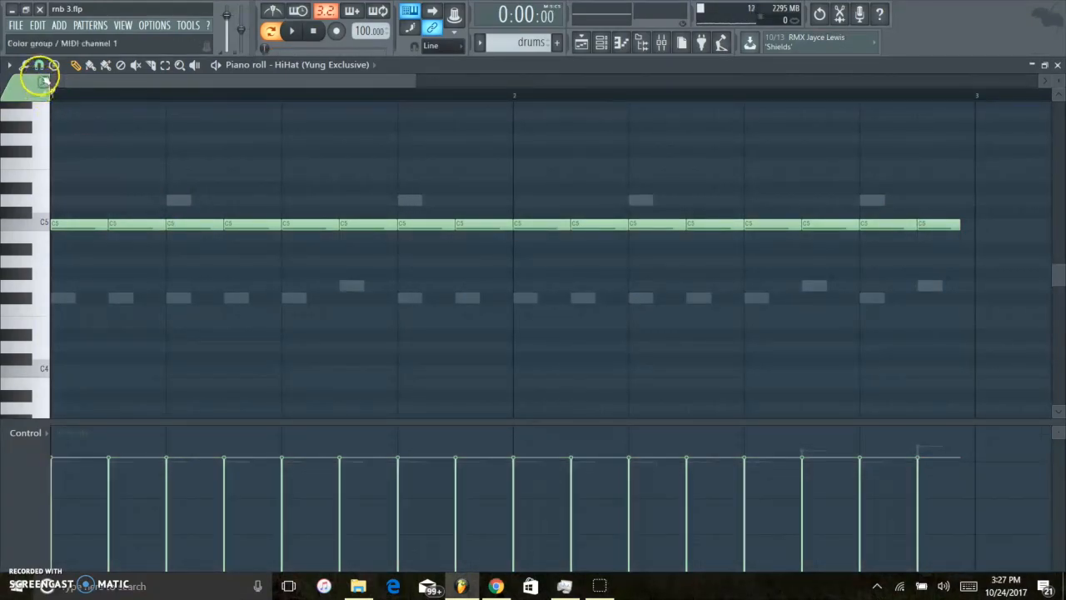
Check the piano roll's snap setting and play the plain hi-hat pattern.
click(38, 64)
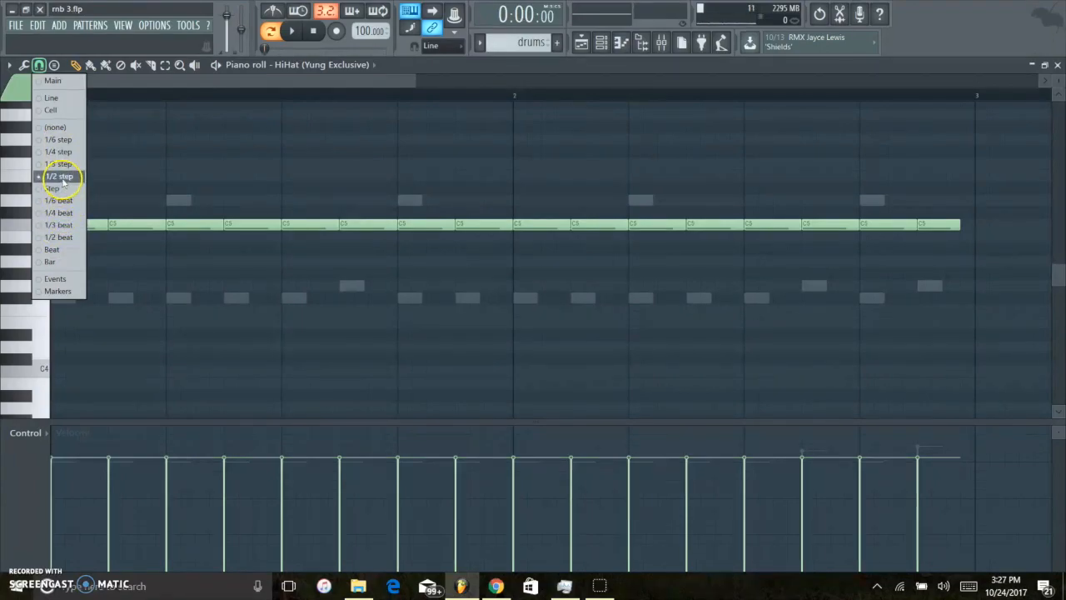
click(326, 84)
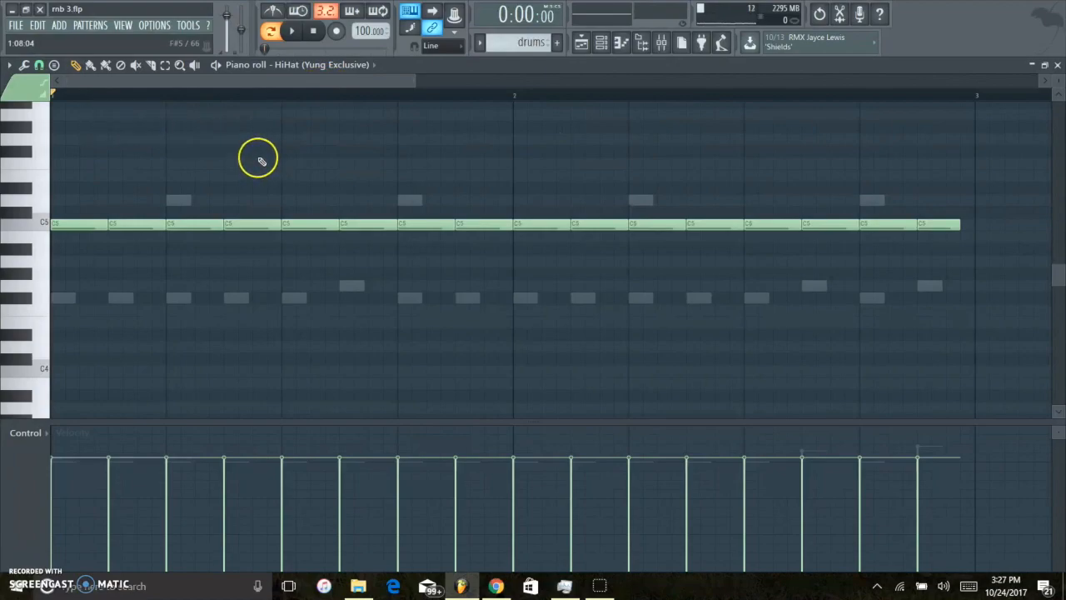
key(space)
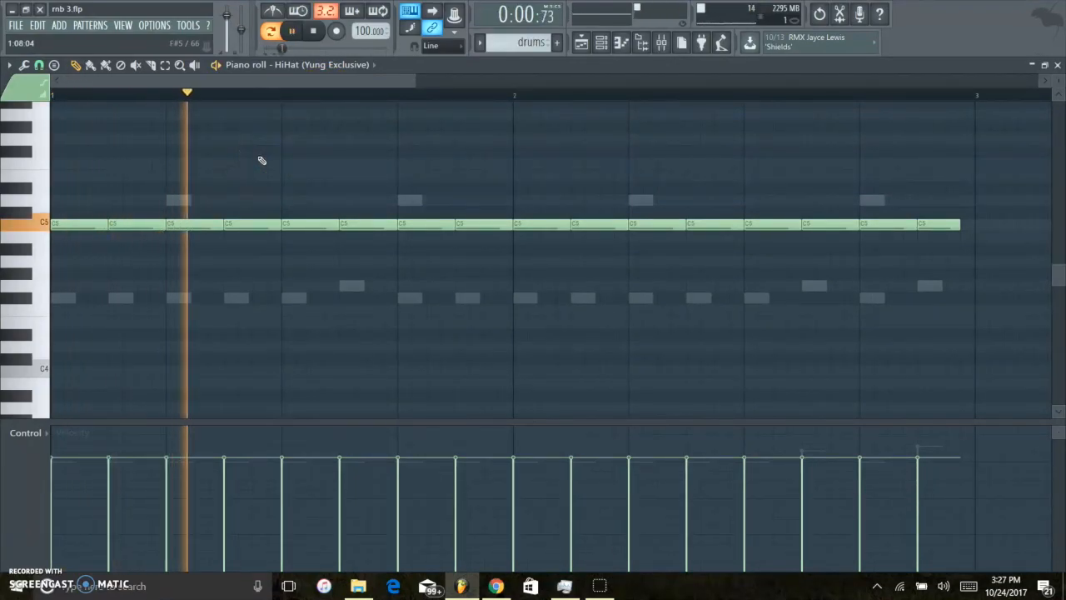
key(space)
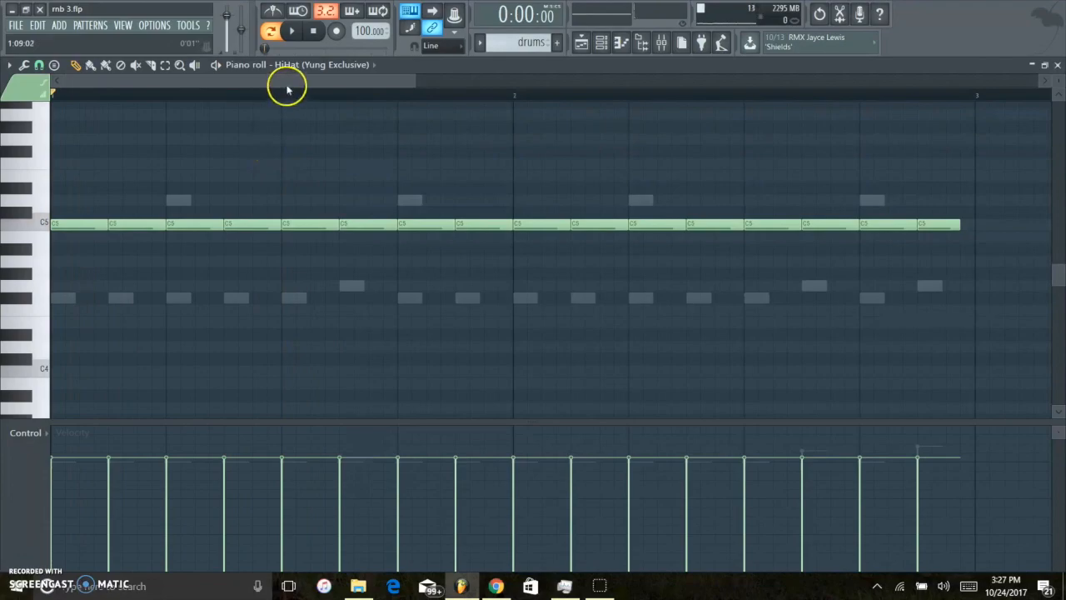
Chop the hi-hat note on beat 3 of bar 1 into four short notes and audition the roll.
drag(303, 190, 308, 238)
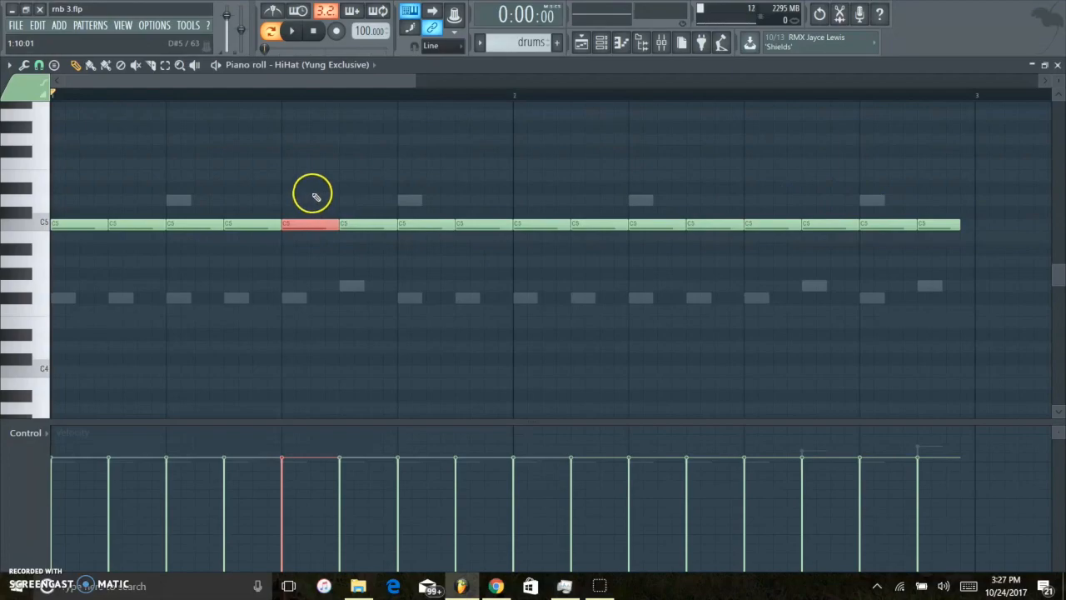
drag(313, 185, 322, 251)
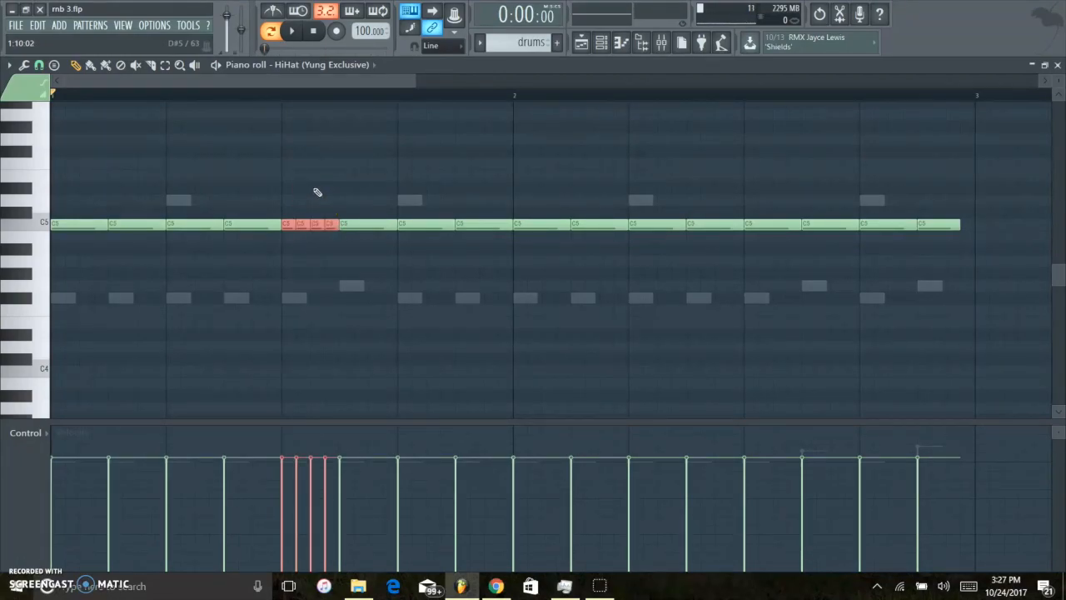
key(space)
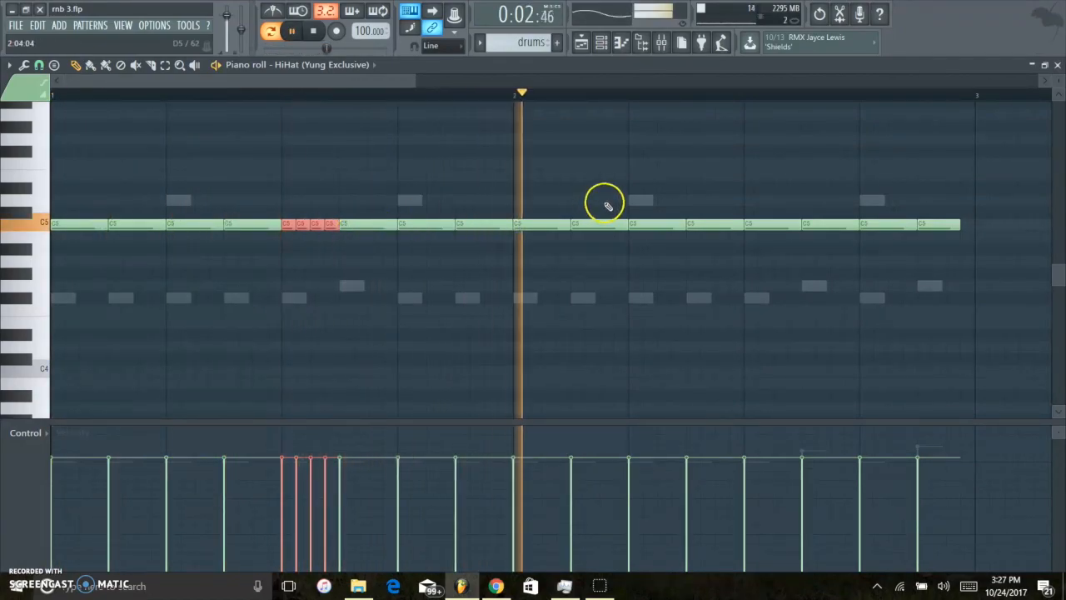
key(space)
Chop the hi-hat note on beat 3 of bar 2 into four short notes and audition a rising velocity ramp on them.
drag(763, 197, 786, 245)
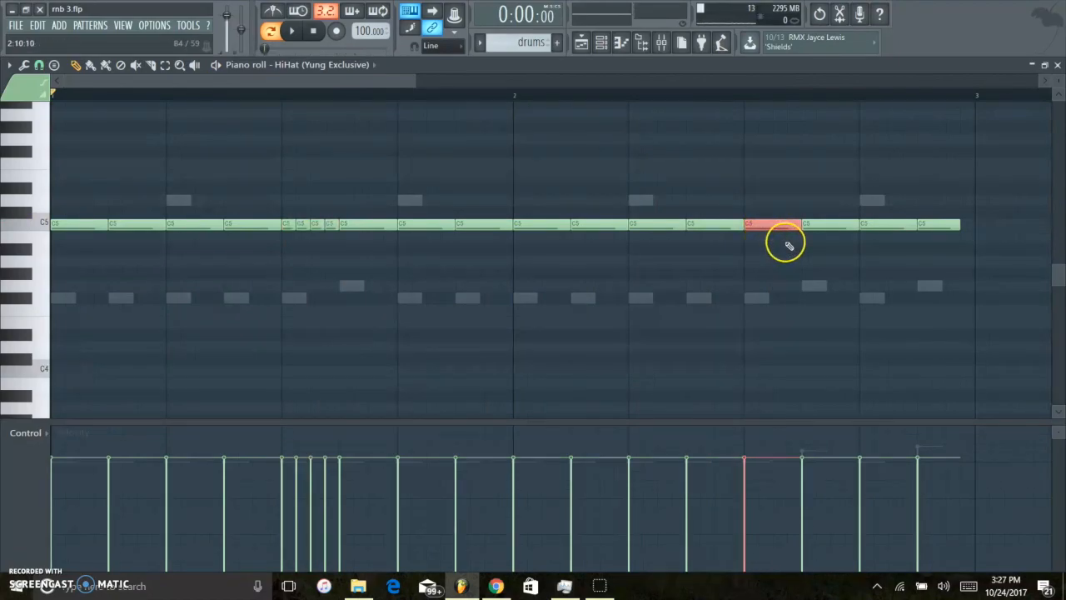
key(ctrl+u)
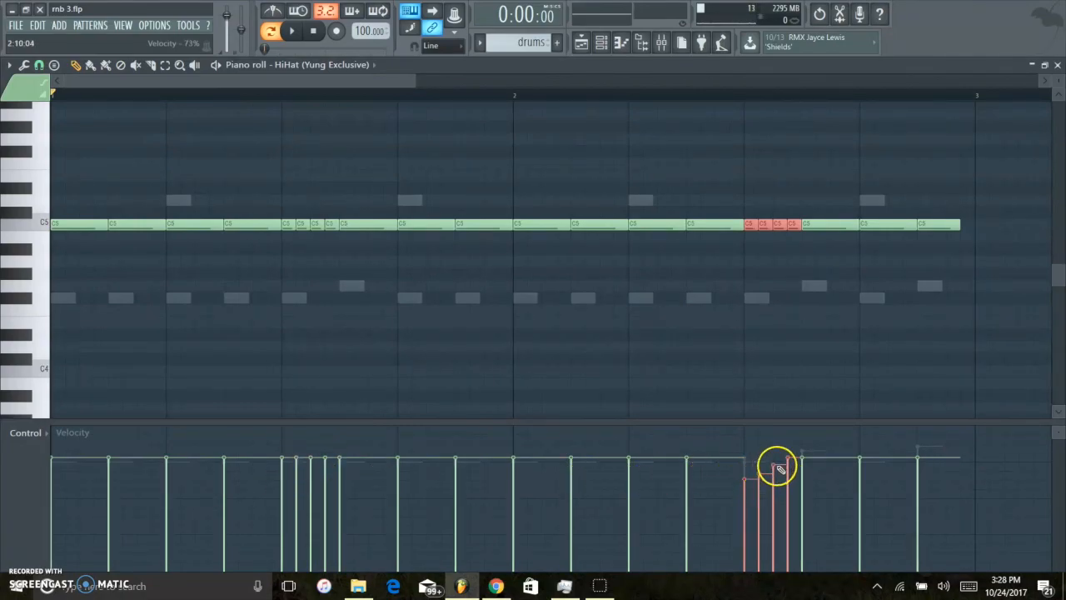
key(space)
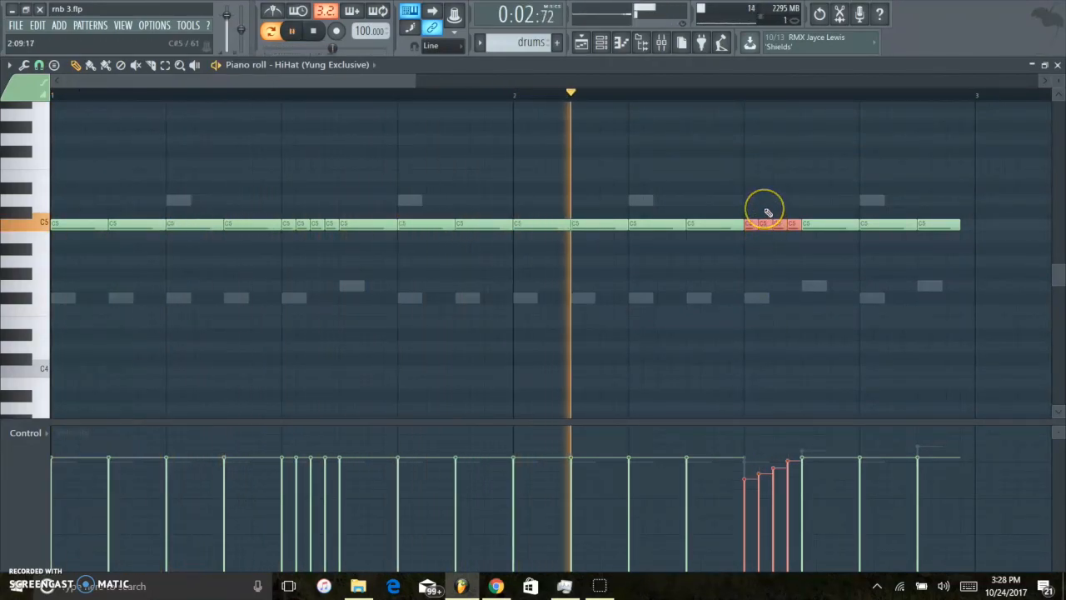
key(space)
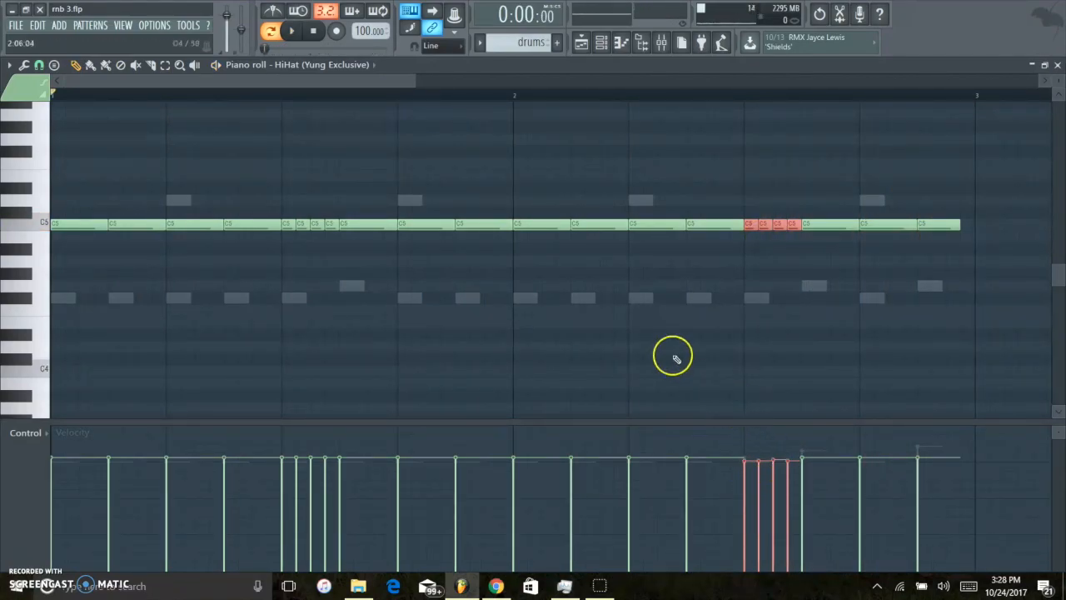
Close the piano roll, audition the drums with the PERC (WUW) channel enabled, and unmute every channel in the rack.
click(1057, 64)
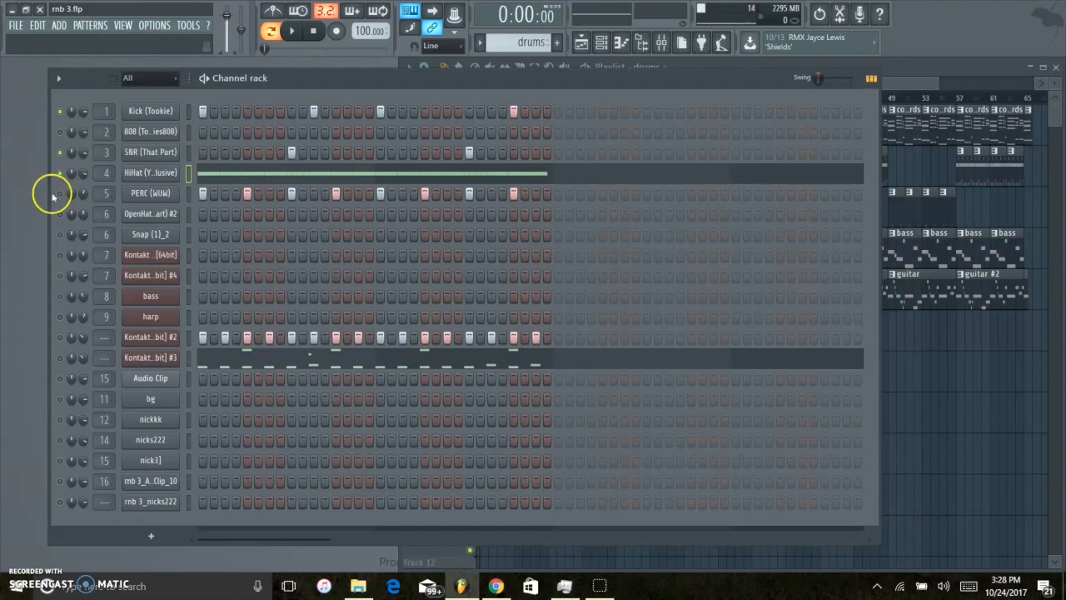
key(space)
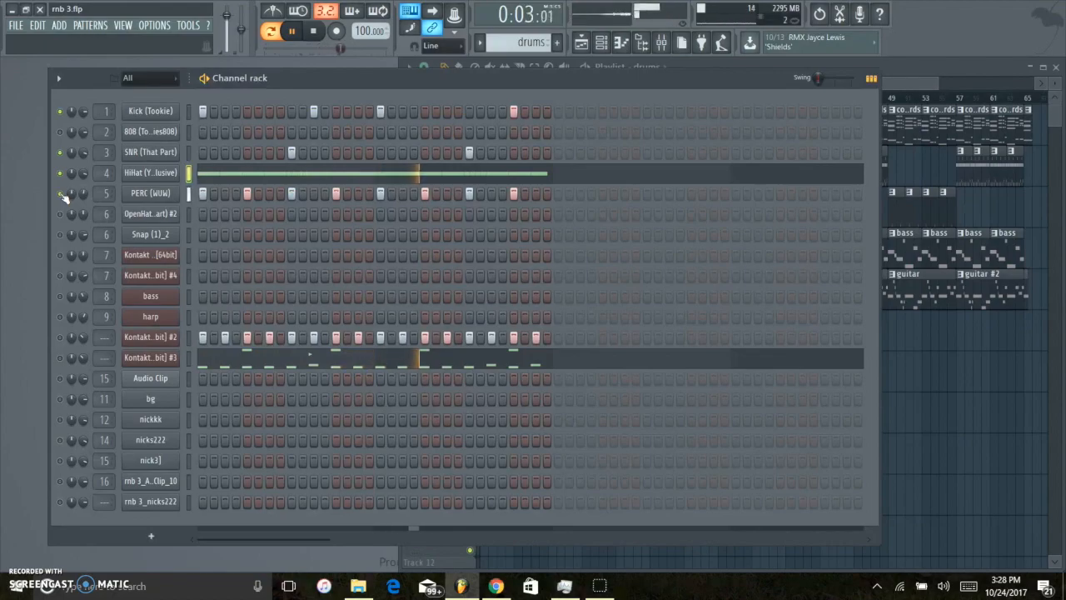
right_click(62, 198)
click(69, 203)
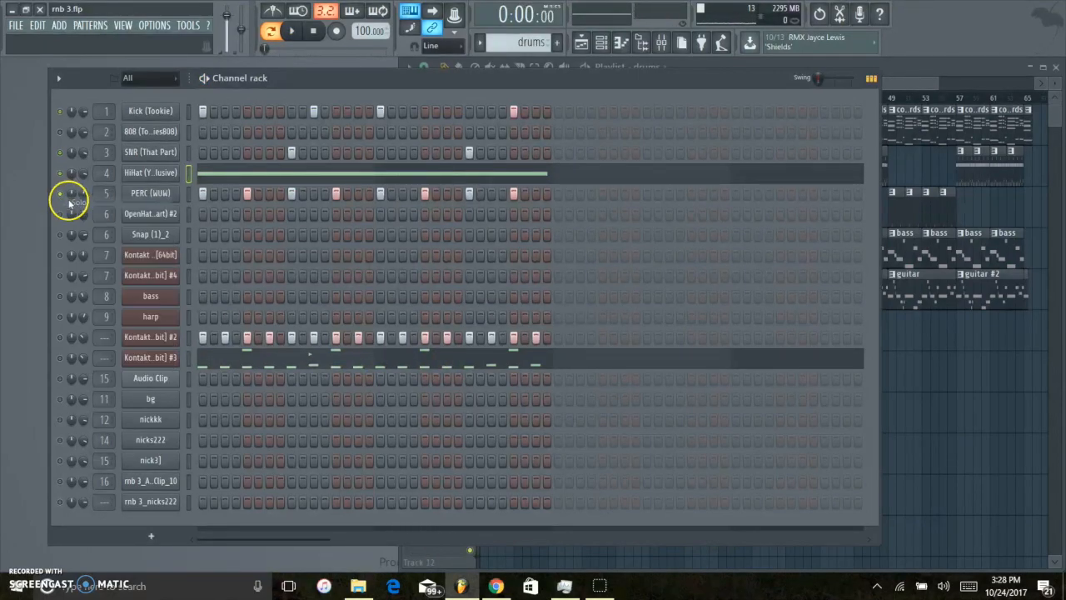
right_click(62, 196)
click(67, 203)
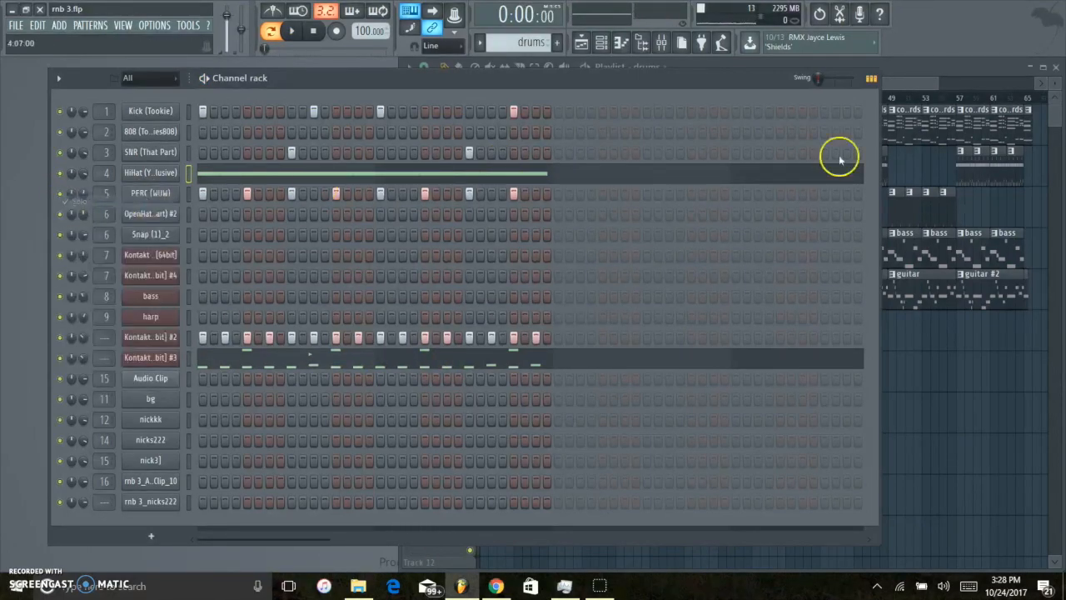
Play the playlist arrangement from bar 5, where the first drums clips begin.
click(903, 77)
drag(657, 86, 517, 92)
click(523, 96)
key(space)
key(space)
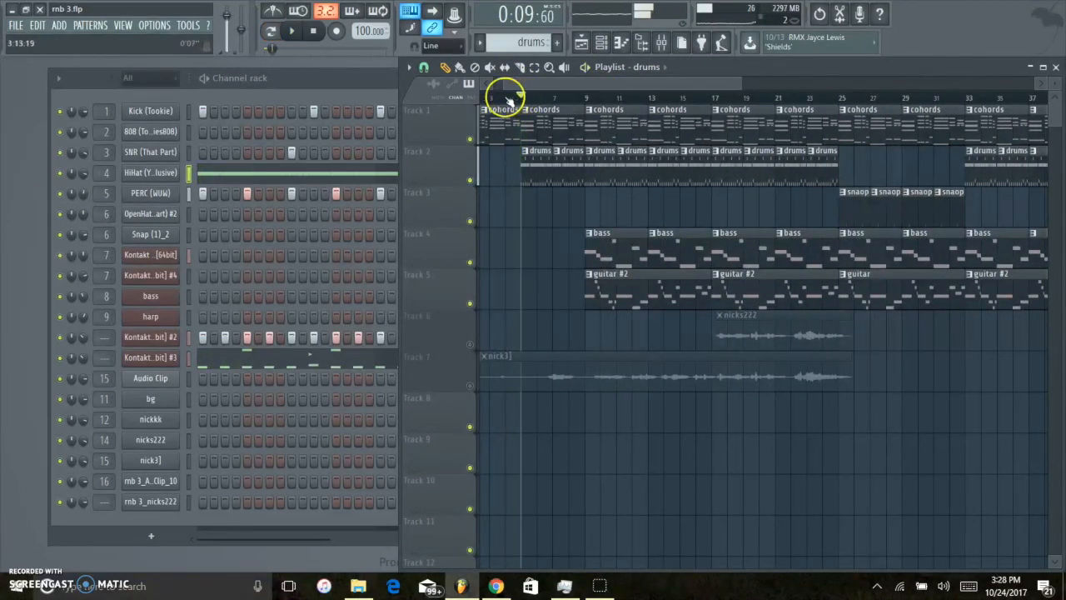
Mute the Kontakt #2 and Kontakt #3 channels and play the song arrangement from bar 5 with the drums.
click(60, 359)
click(61, 338)
click(936, 64)
key(space)
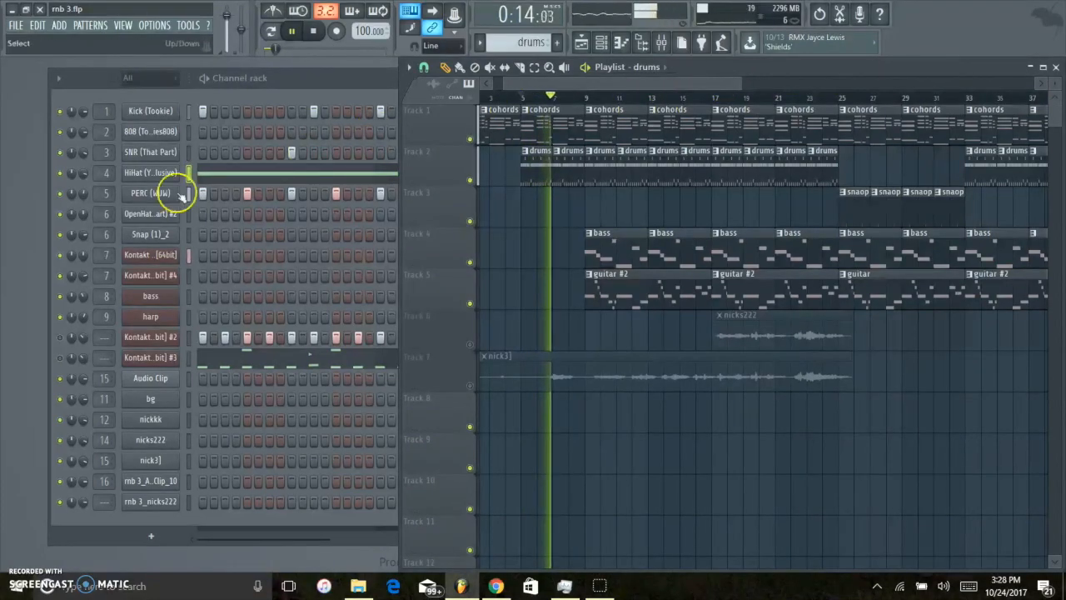
click(77, 175)
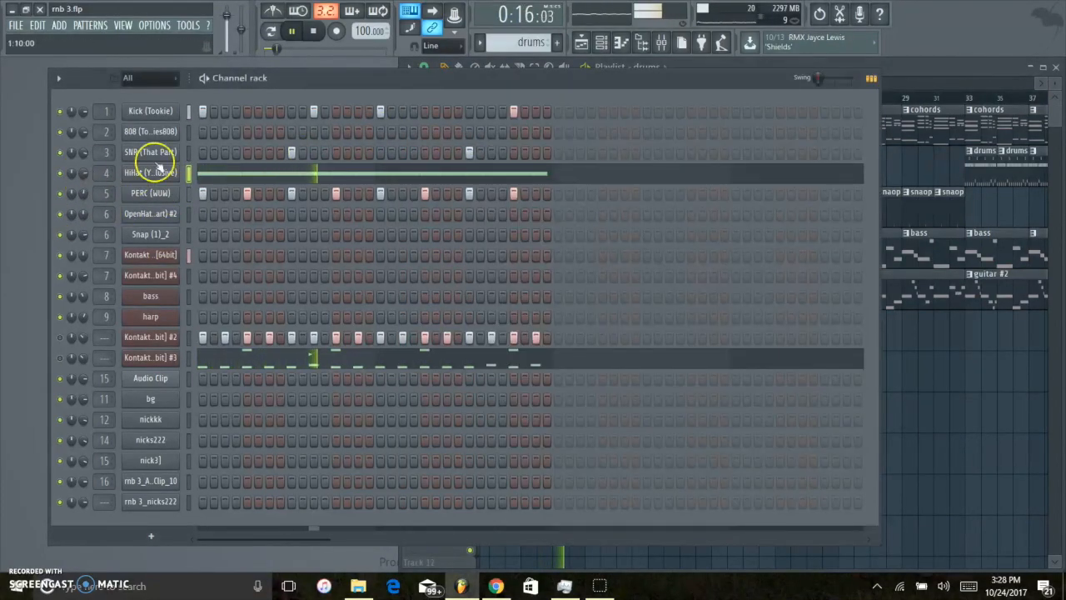
click(921, 73)
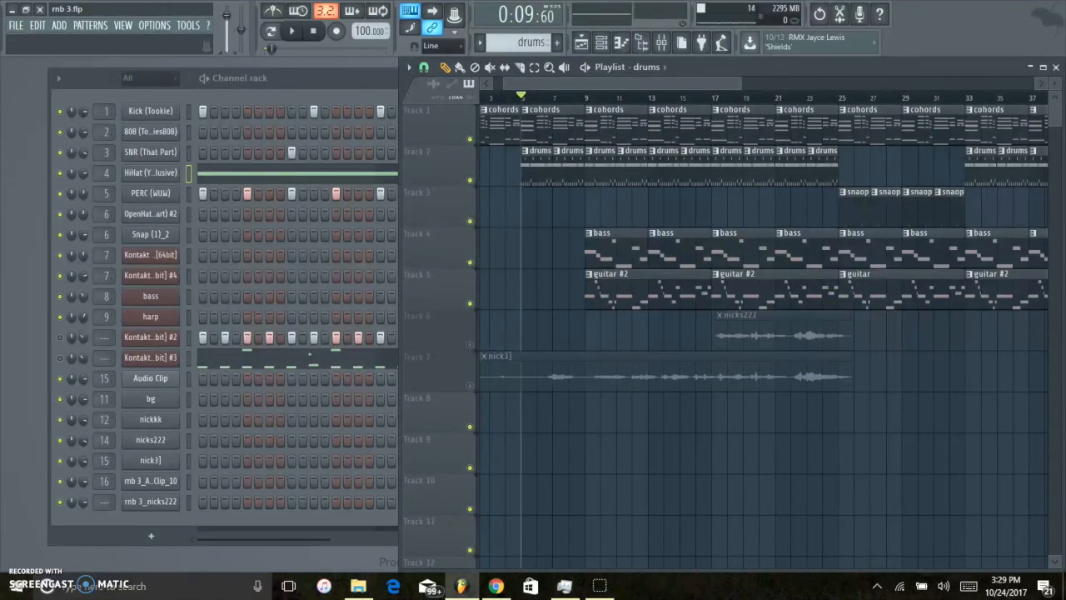
Open the mixer to view the tracks of the beat.
click(662, 43)
click(341, 84)
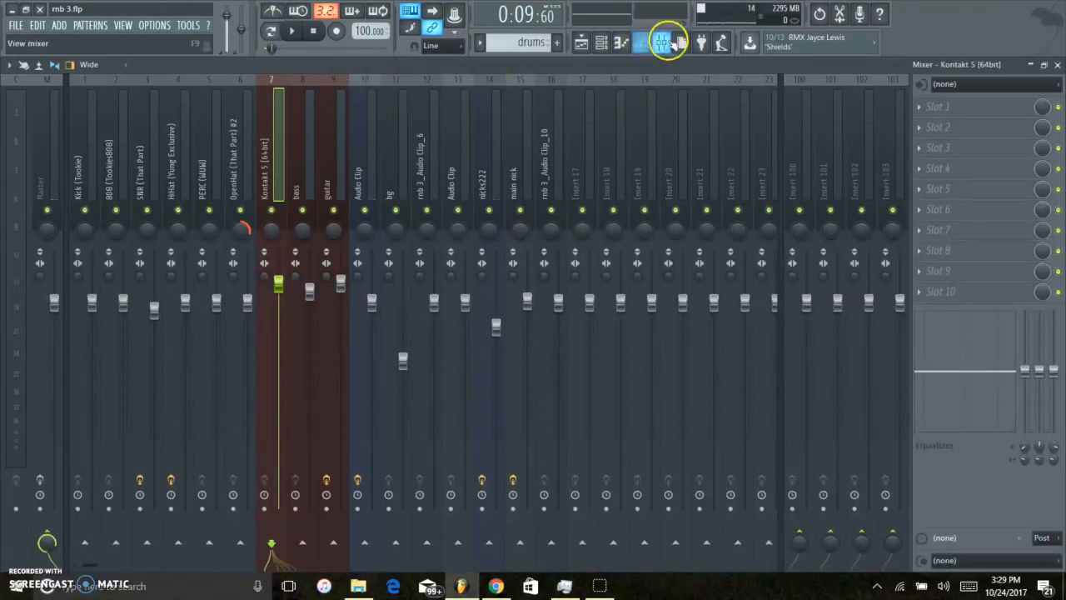
Look across the drum tracks in the mixer and close the mixer.
scroll(212, 147, down, 3)
scroll(174, 136, up, 3)
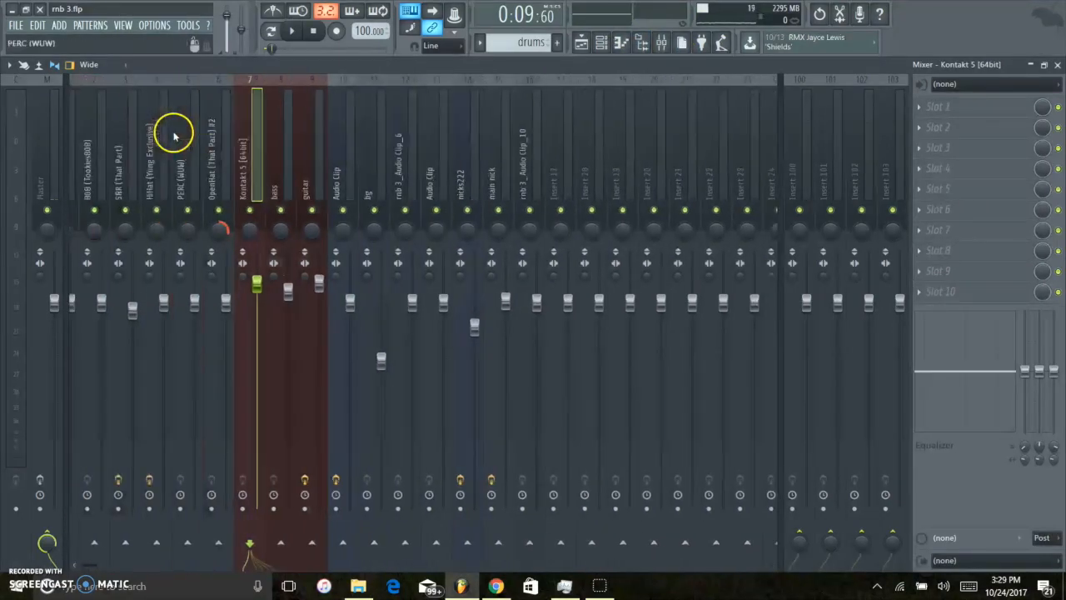
scroll(84, 162, down, 2)
scroll(84, 164, up, 2)
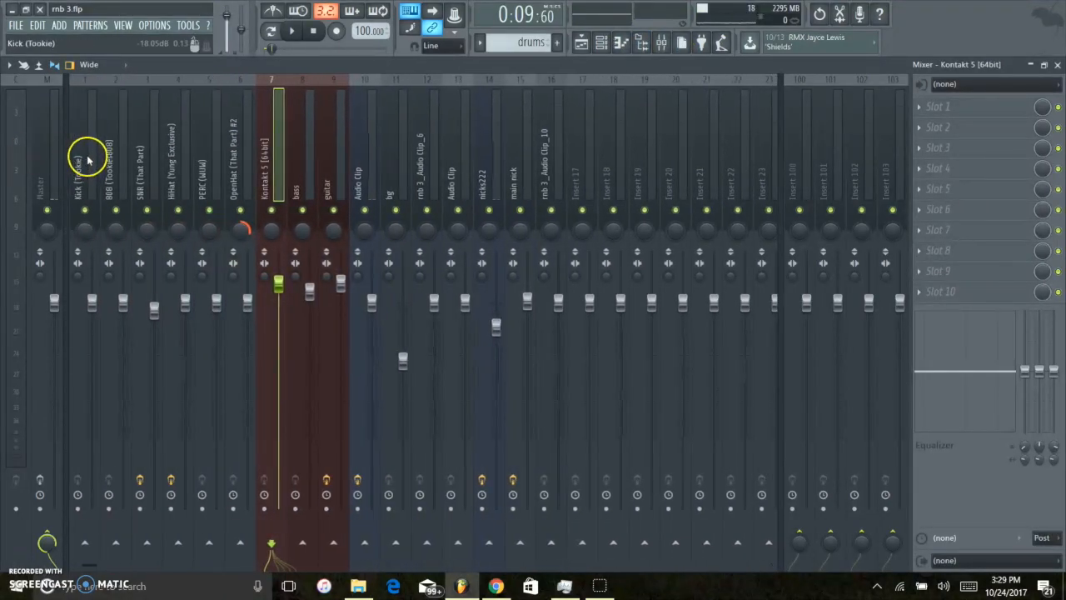
key(F9)
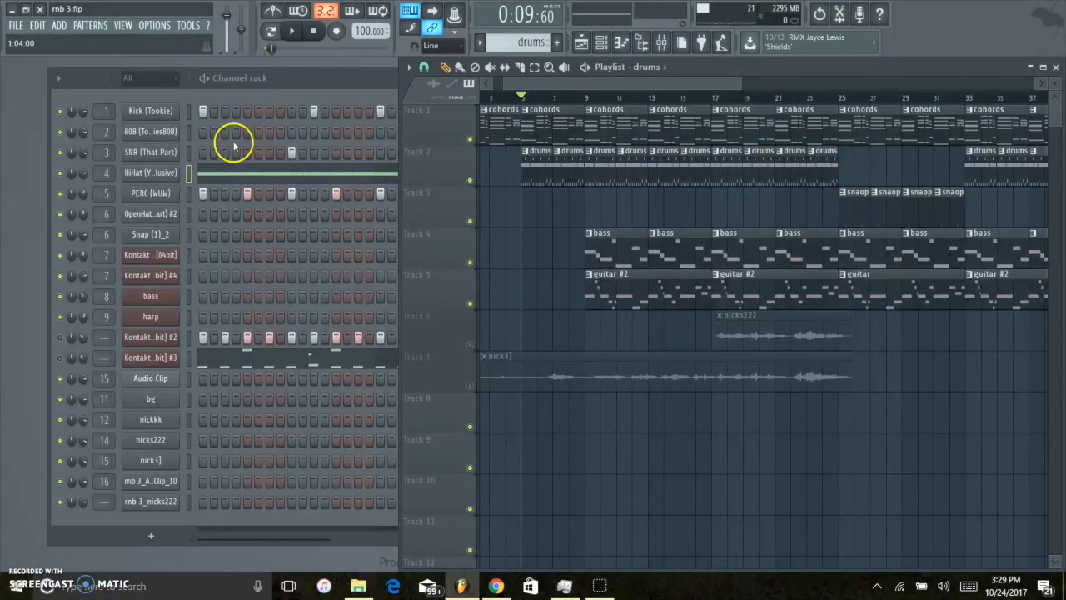
Select the SNR (That Part) channel in the rack and select its track in the mixer.
click(190, 172)
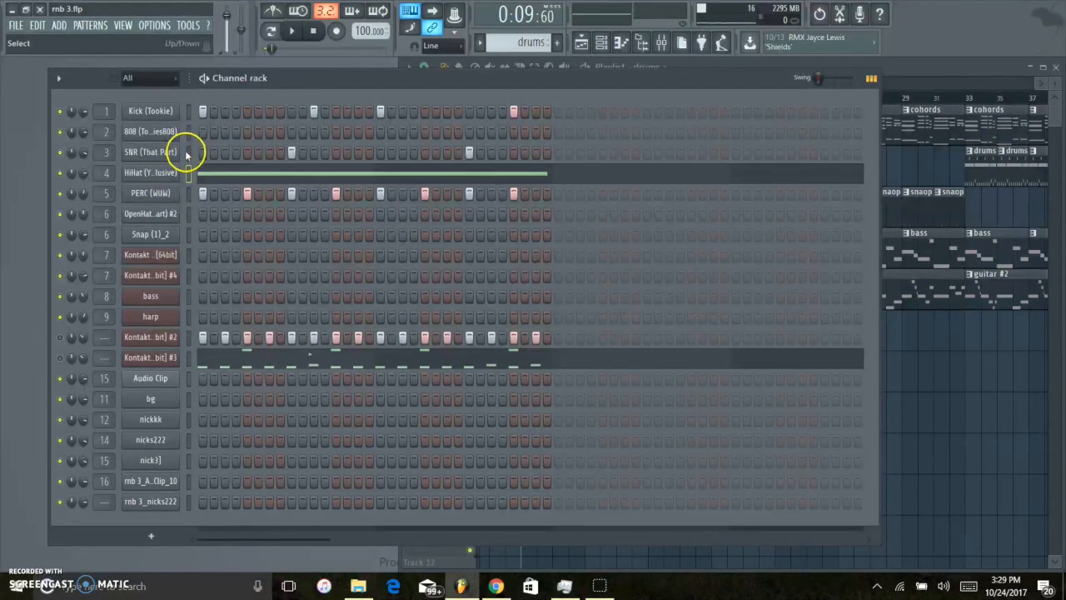
click(189, 154)
click(662, 43)
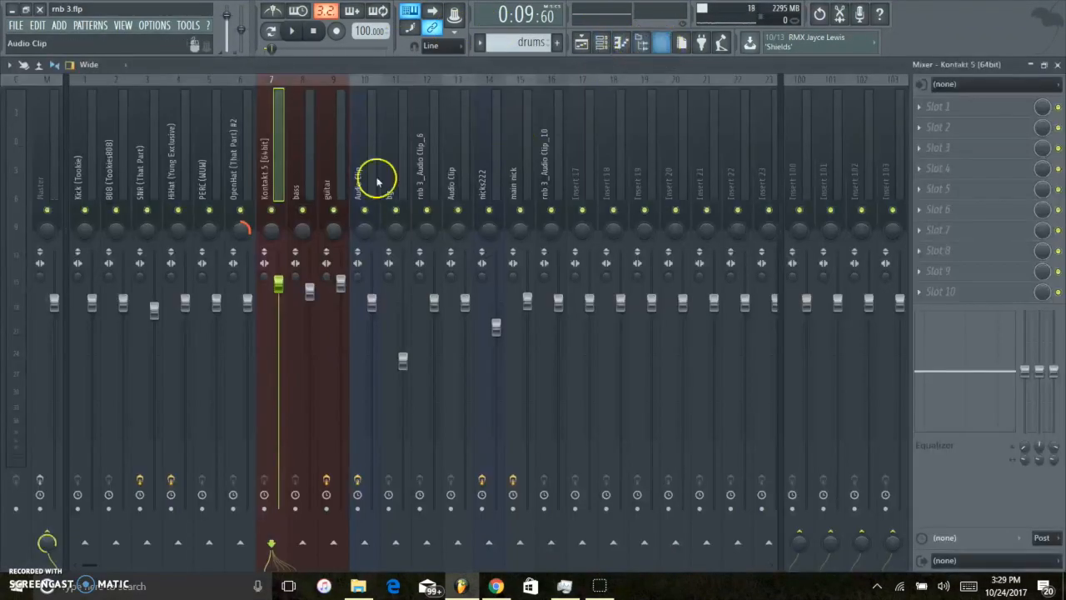
click(139, 169)
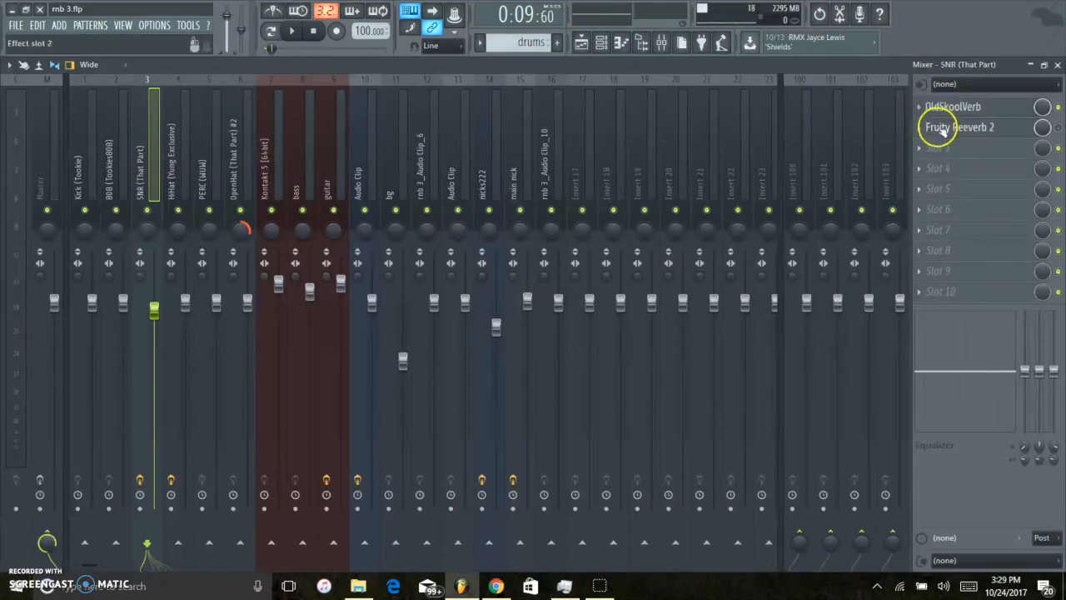
Browse the replacement effects for slot 1 of the snare track and view the OldSkoolVerb settings.
click(923, 109)
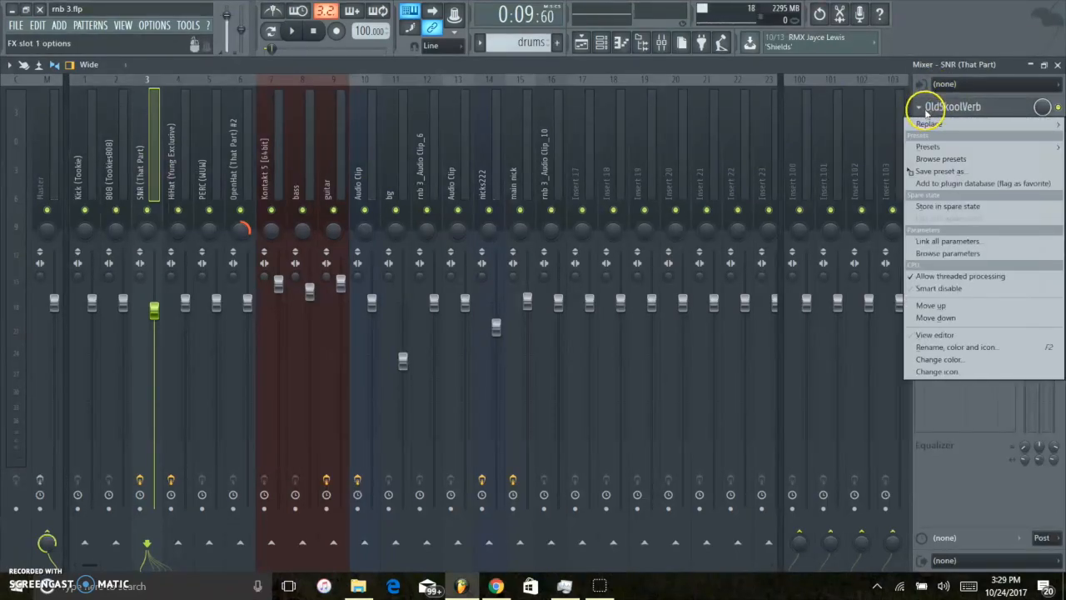
click(932, 116)
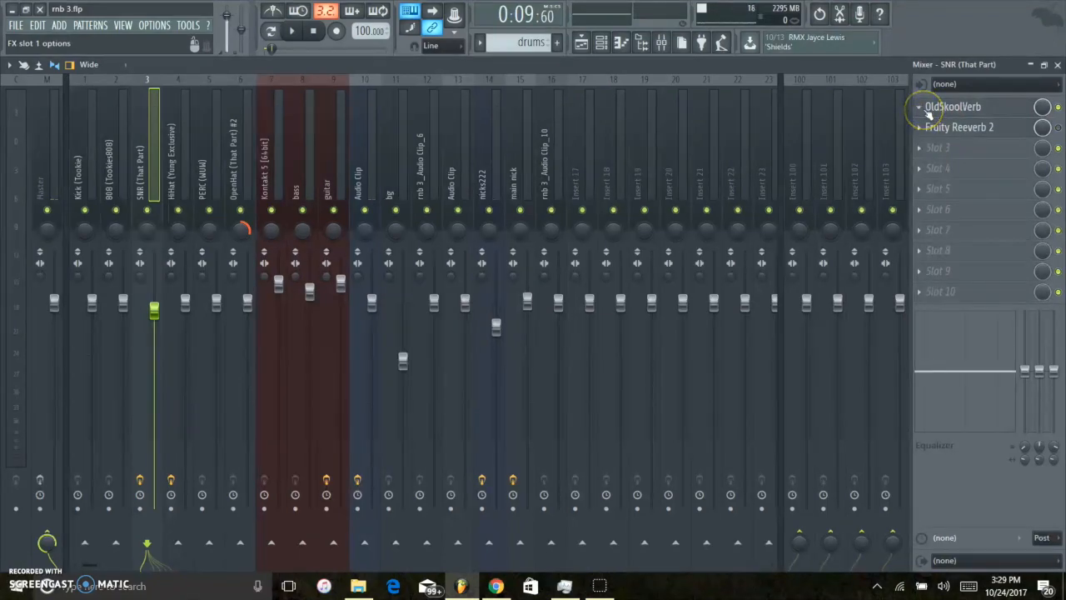
click(923, 112)
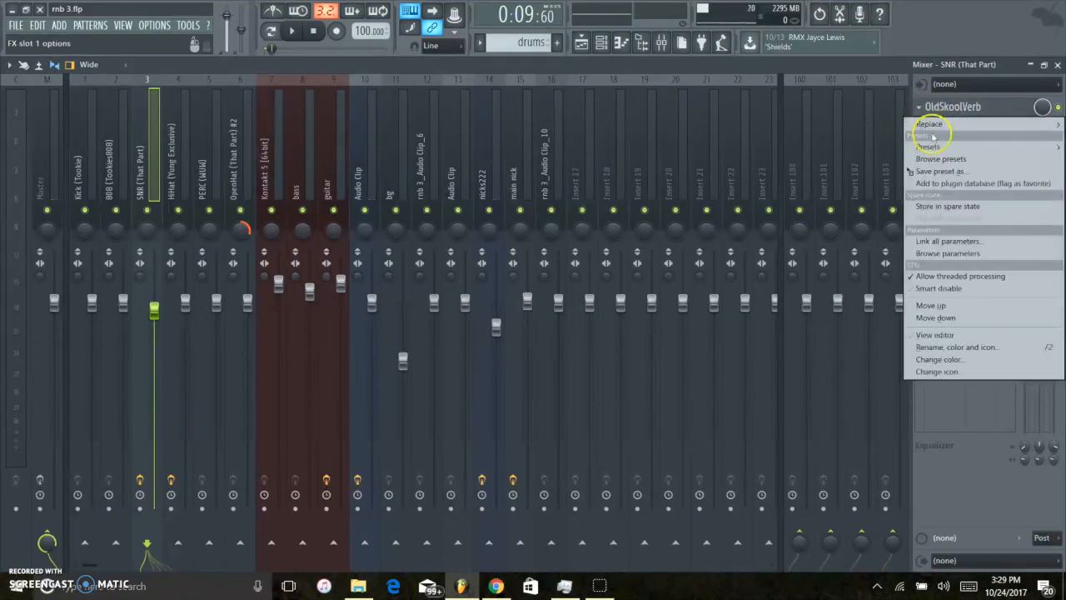
mouse_move(936, 130)
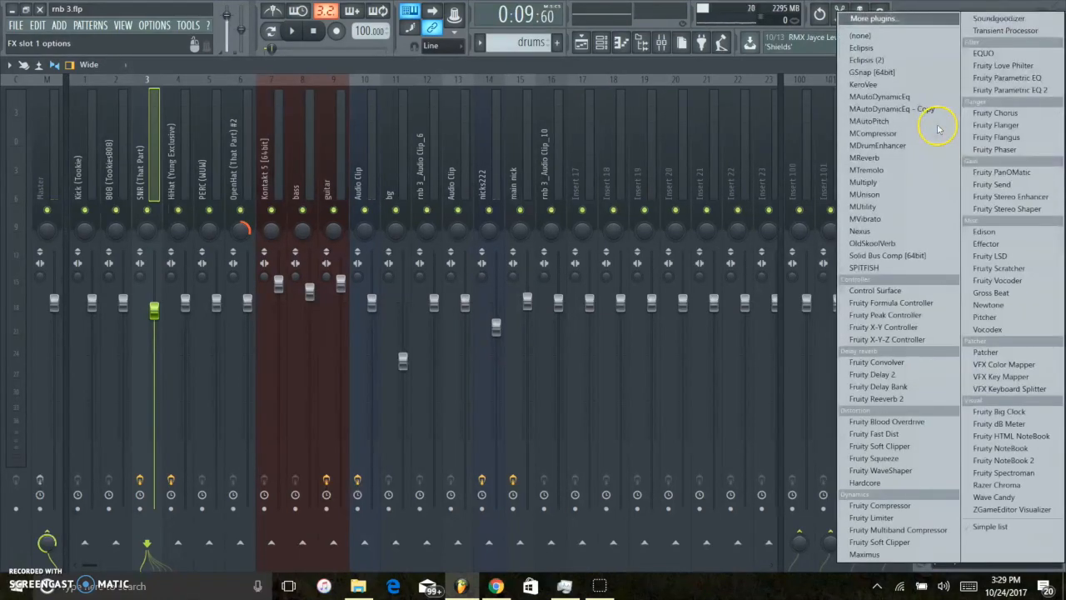
click(786, 63)
click(947, 114)
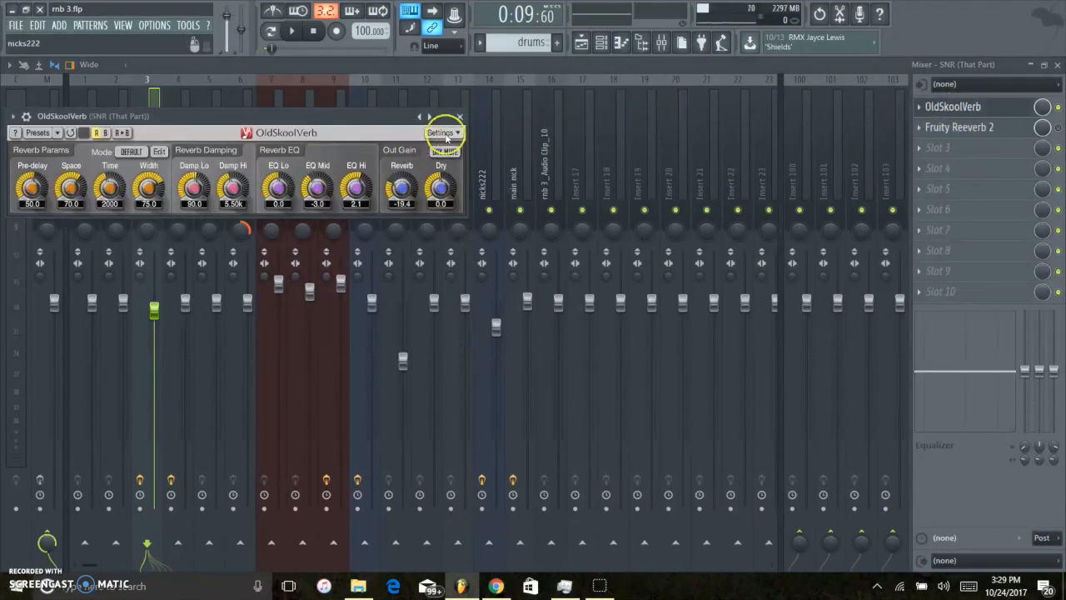
click(334, 58)
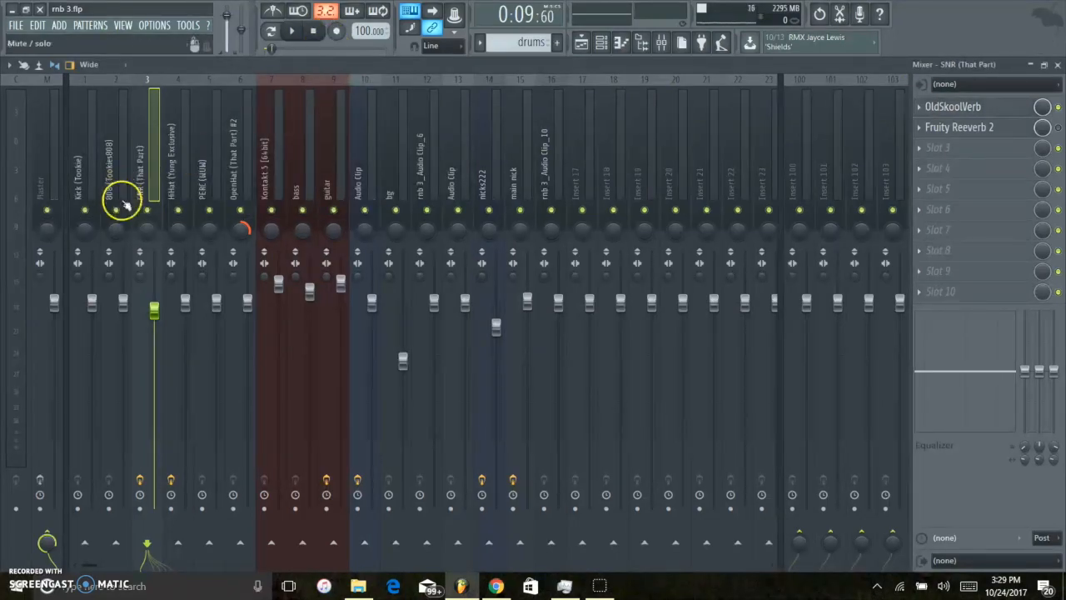
Show the replacement options for the OldSkoolVerb slot on the snare track again, keeping the current effect.
click(919, 107)
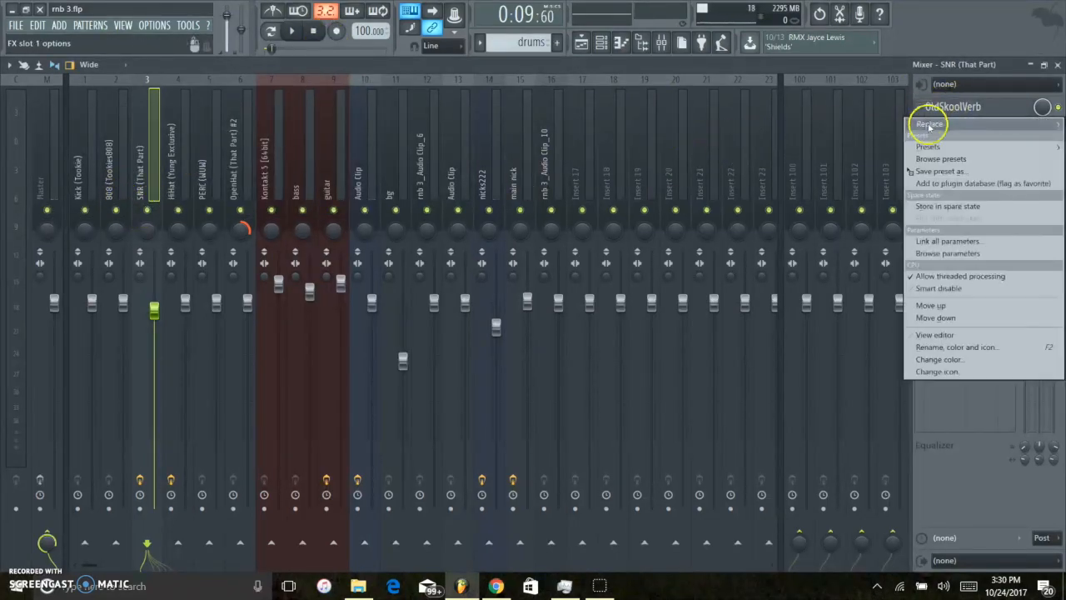
mouse_move(926, 124)
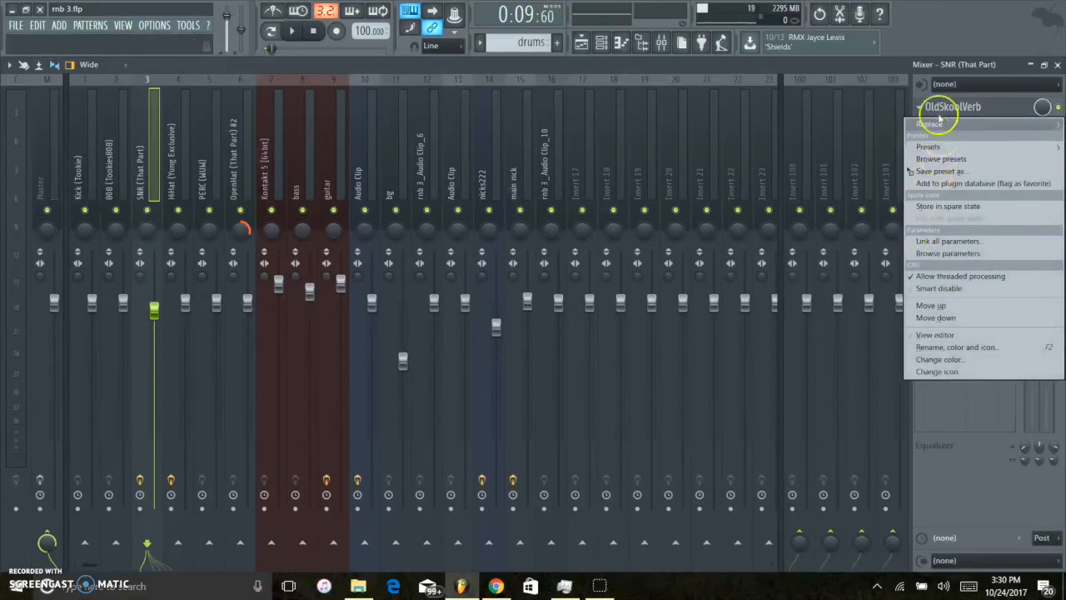
click(783, 79)
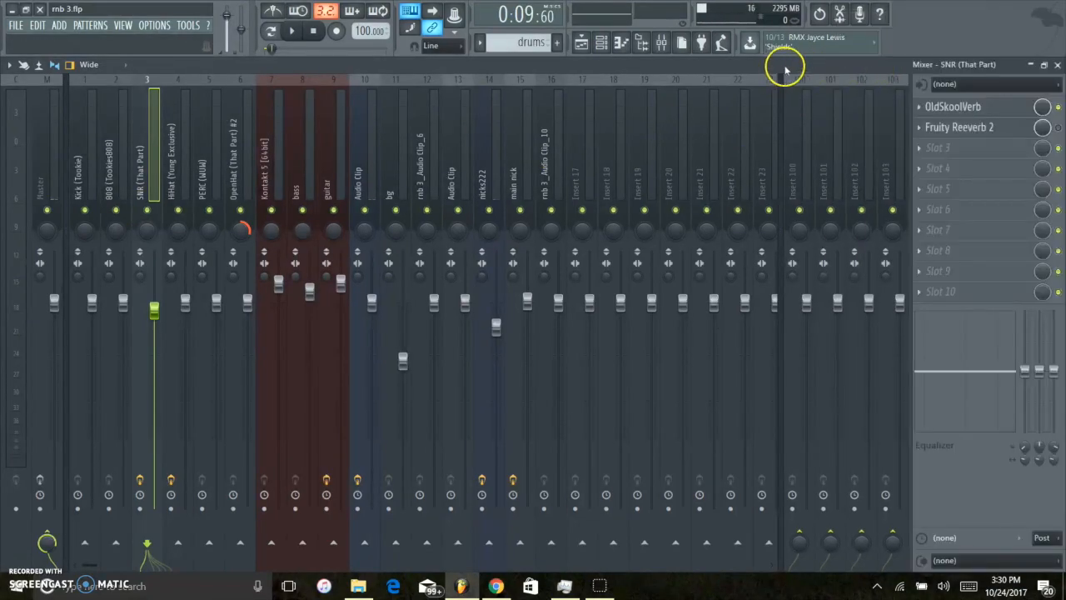
Open OldSkoolVerb on the snare track, play the song briefly with it, and close the effect window.
click(966, 107)
key(space)
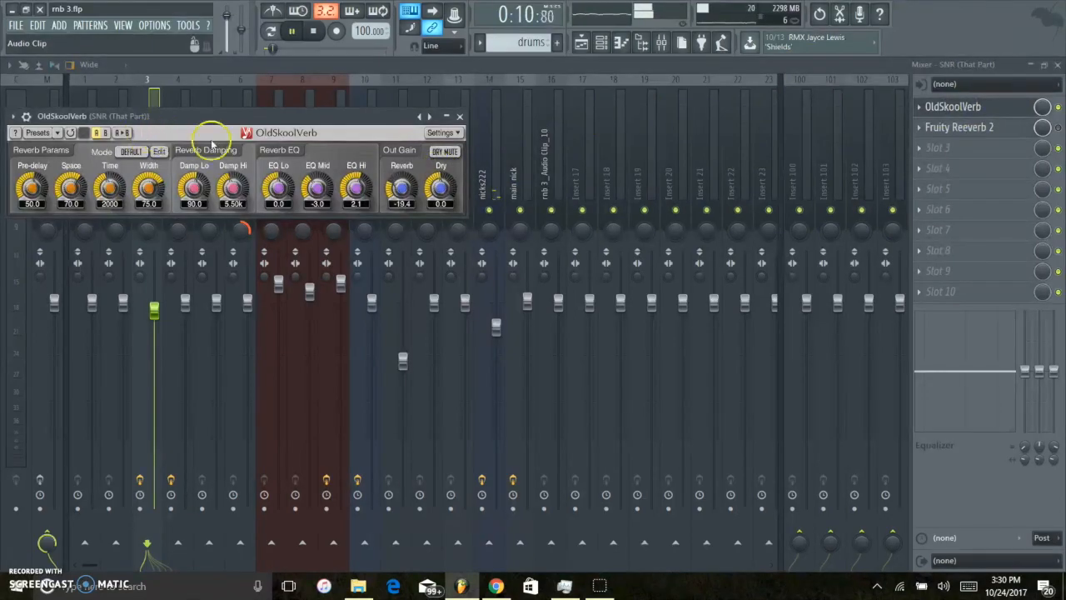
key(space)
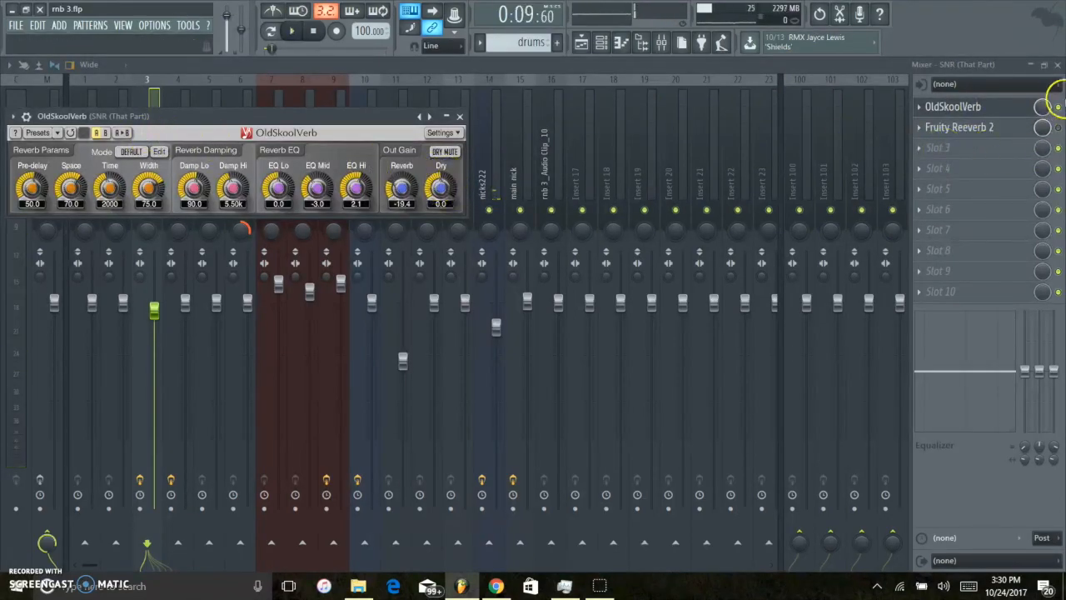
click(459, 116)
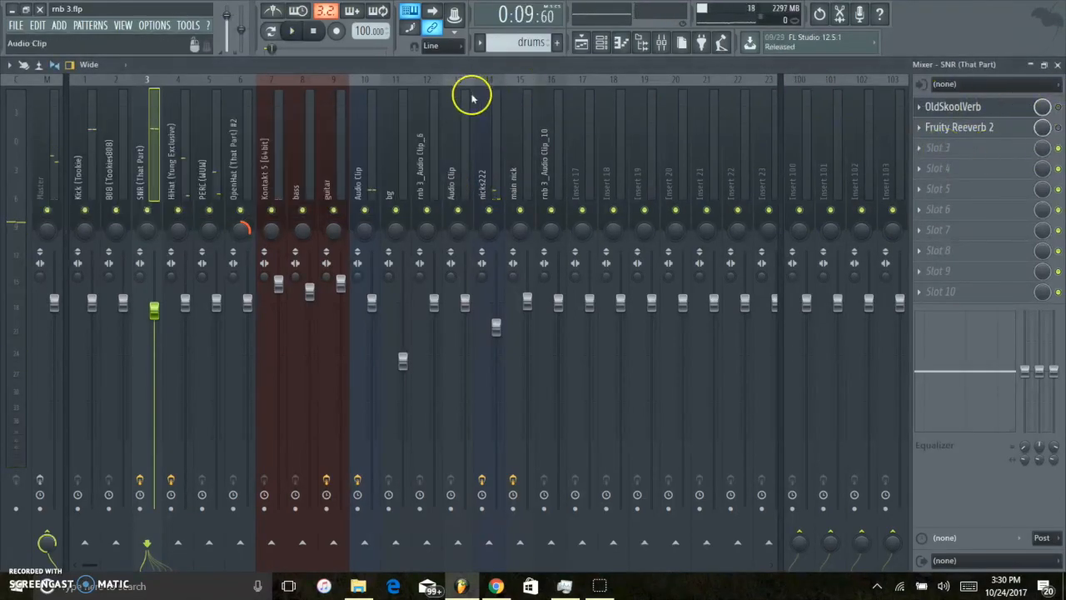
Solo the SNR (That Part) mixer track and play it to compare the snare's reverb.
right_click(144, 210)
key(space)
key(space)
key(space)
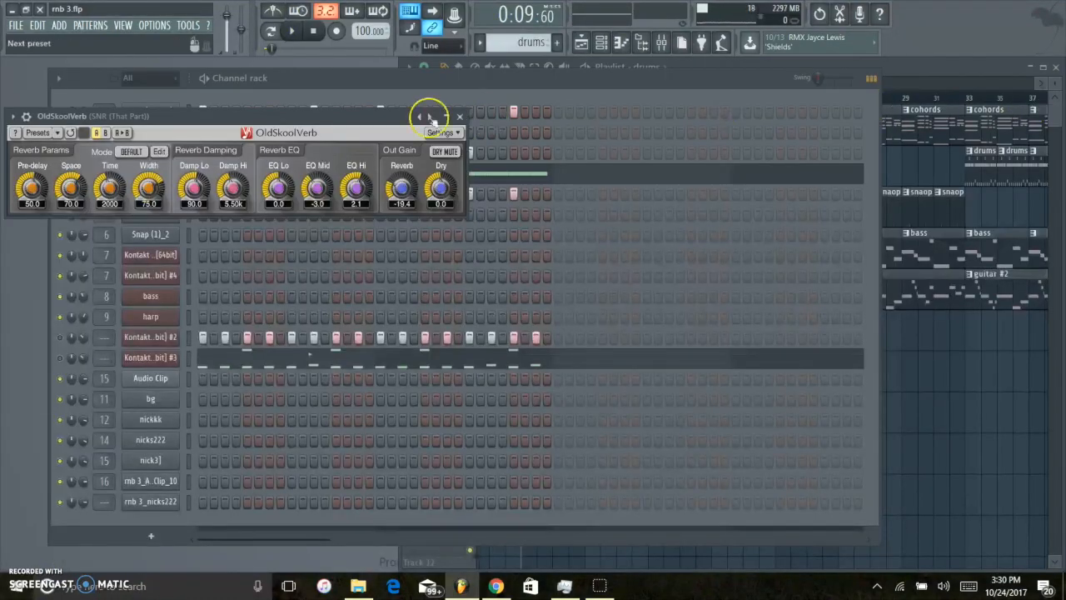
Close the OldSkoolVerb window and set the playback position near bar 8 in the playlist.
click(898, 69)
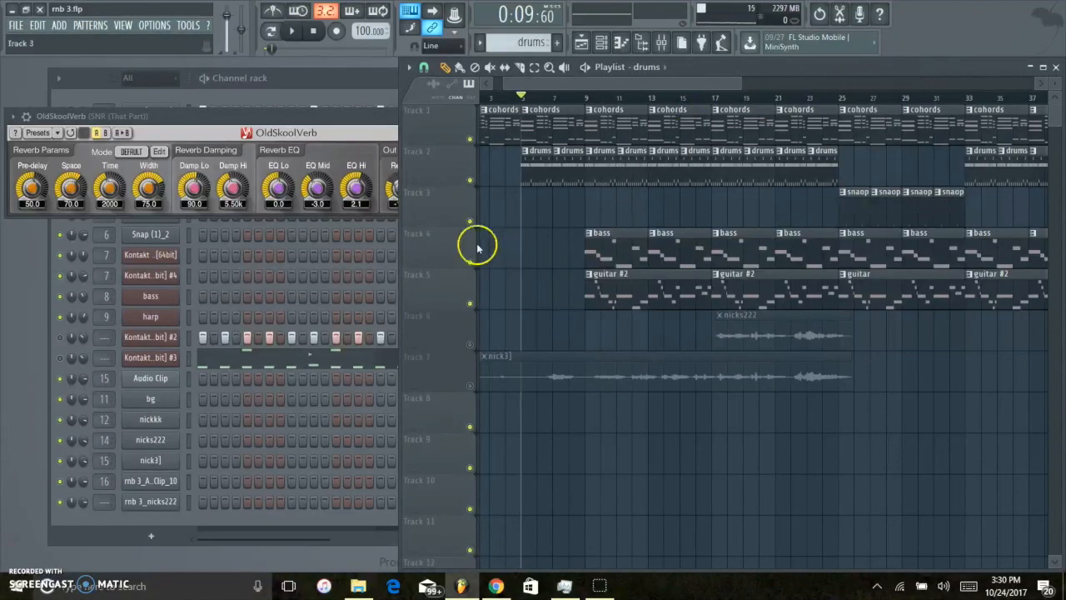
click(358, 116)
click(460, 116)
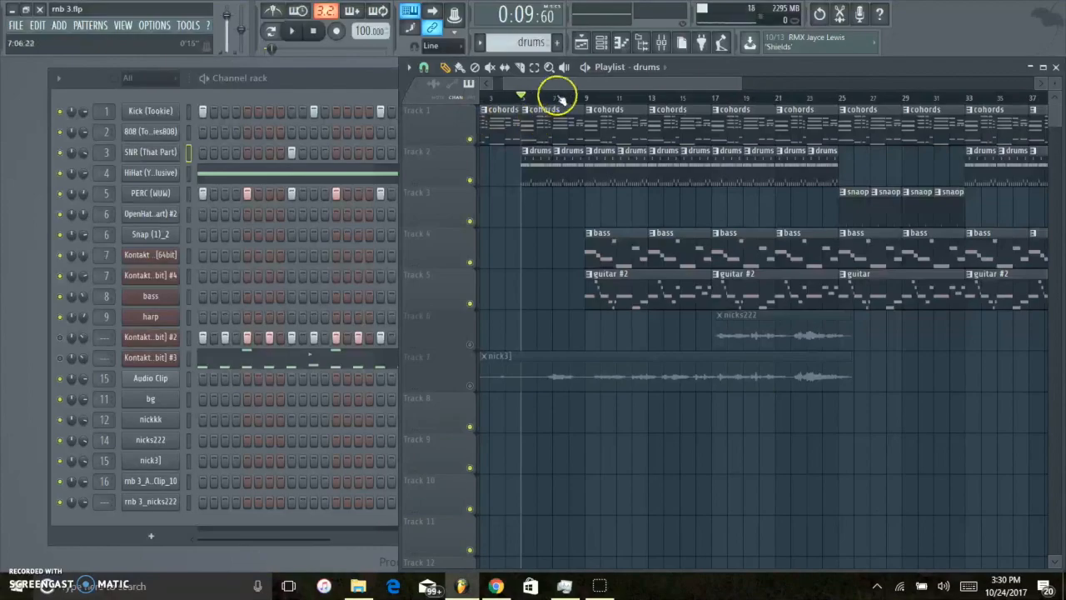
click(573, 98)
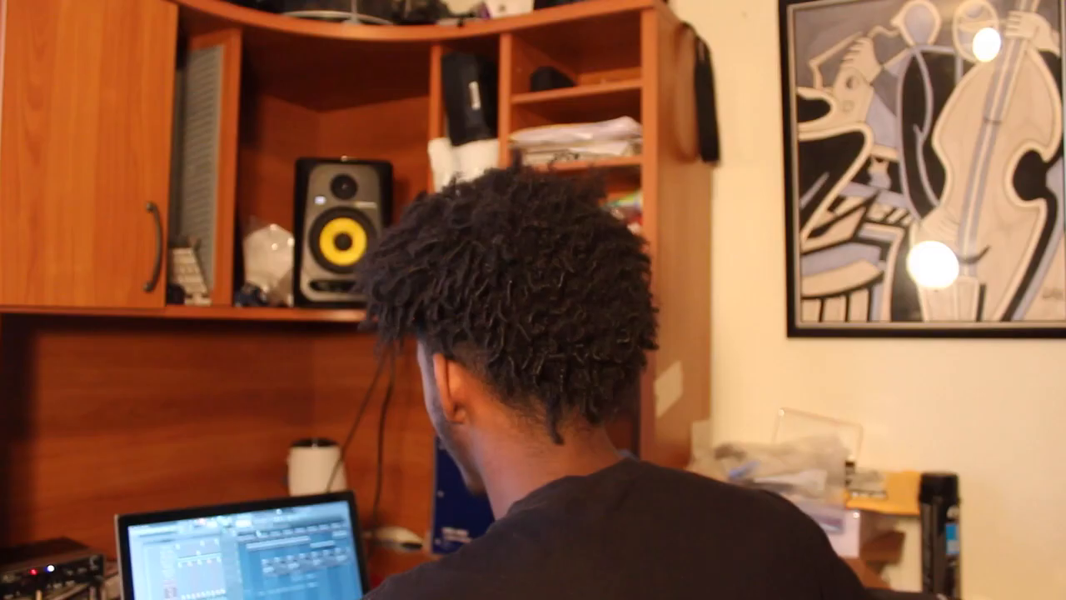
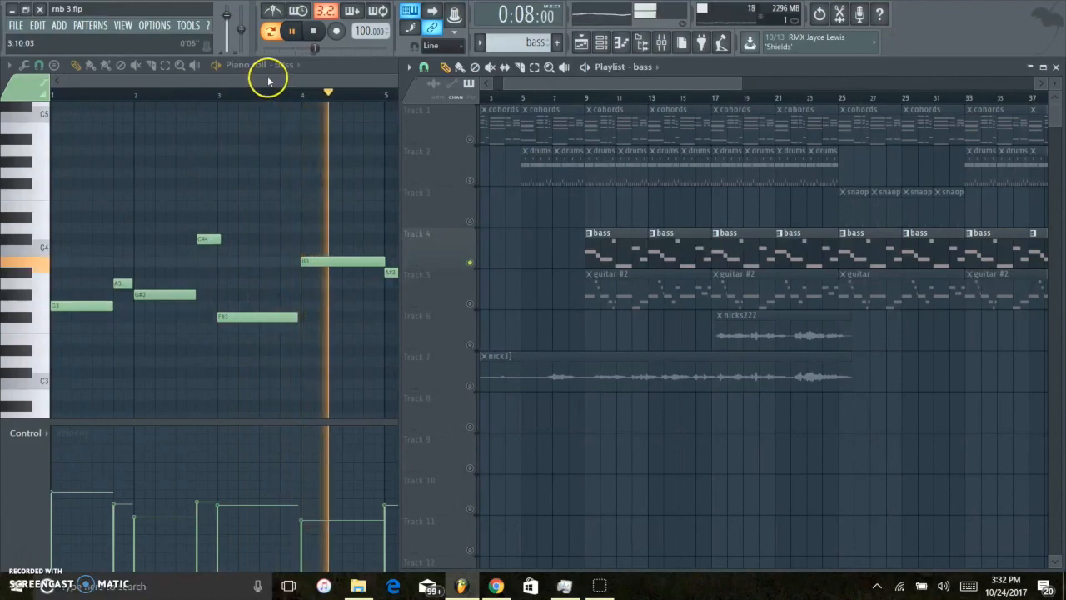
Raise the velocity of the B3 bass note at bar 4 to about 44% and stop playback.
drag(268, 82, 341, 85)
key(F5)
click(310, 82)
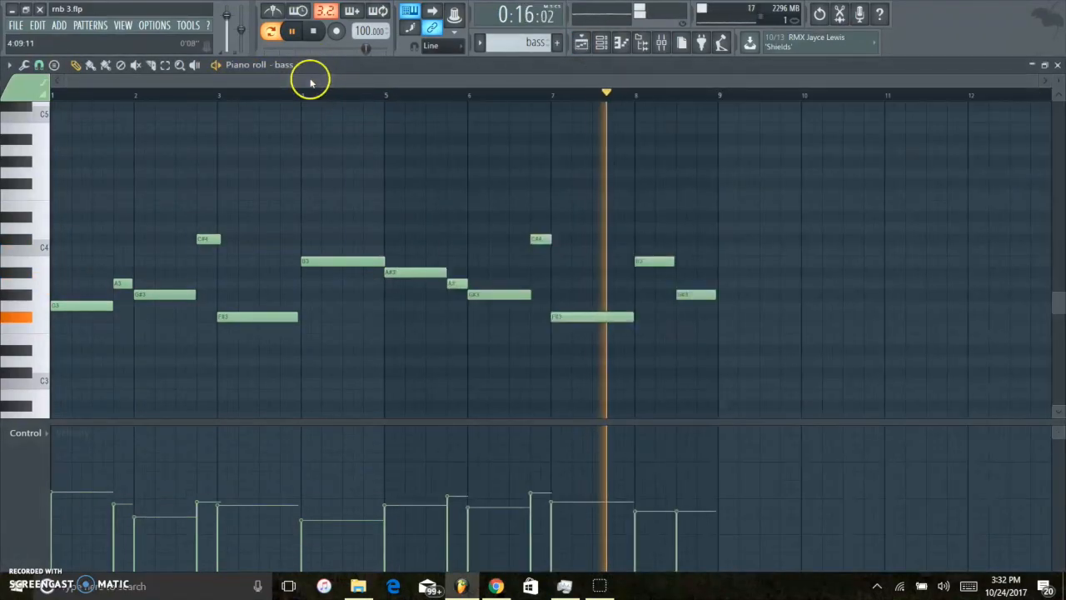
click(317, 513)
drag(316, 513, 314, 507)
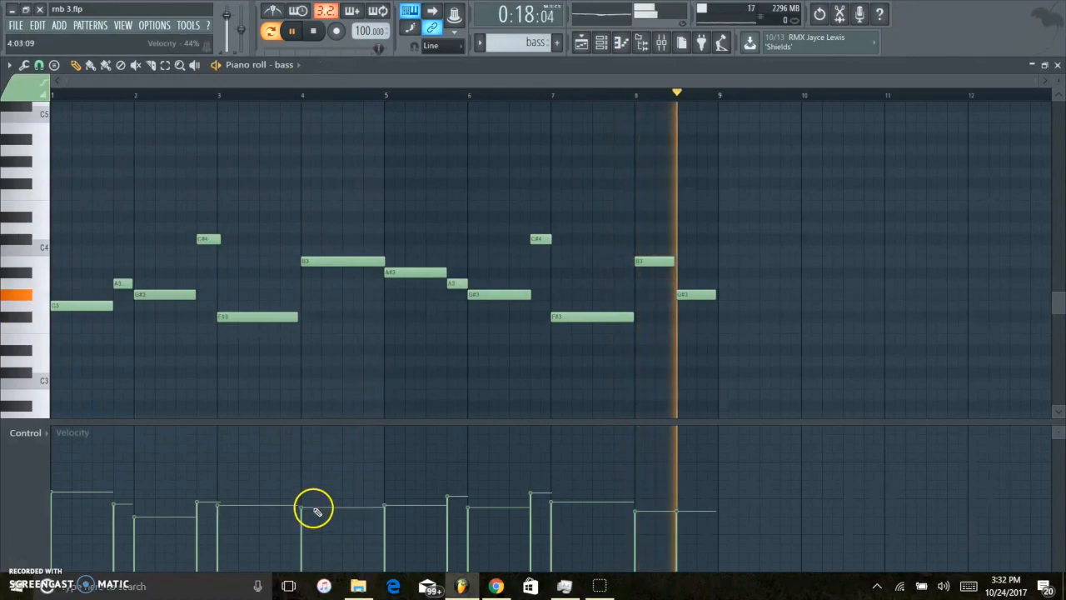
key(space)
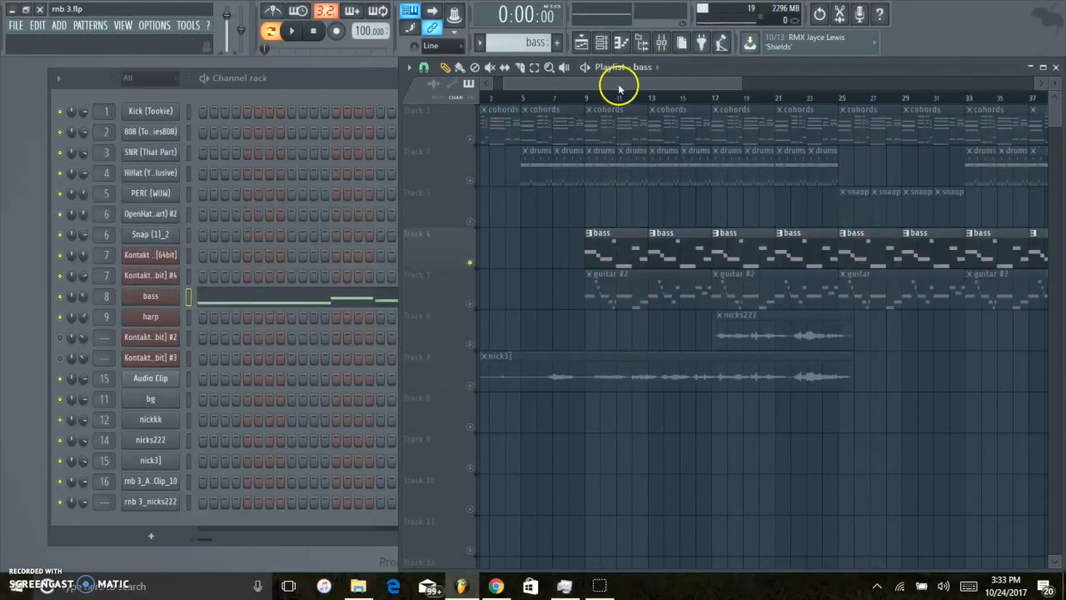
Play the chords and bass tracks together from around bar 9 of the playlist, then stop playback.
drag(619, 89, 618, 89)
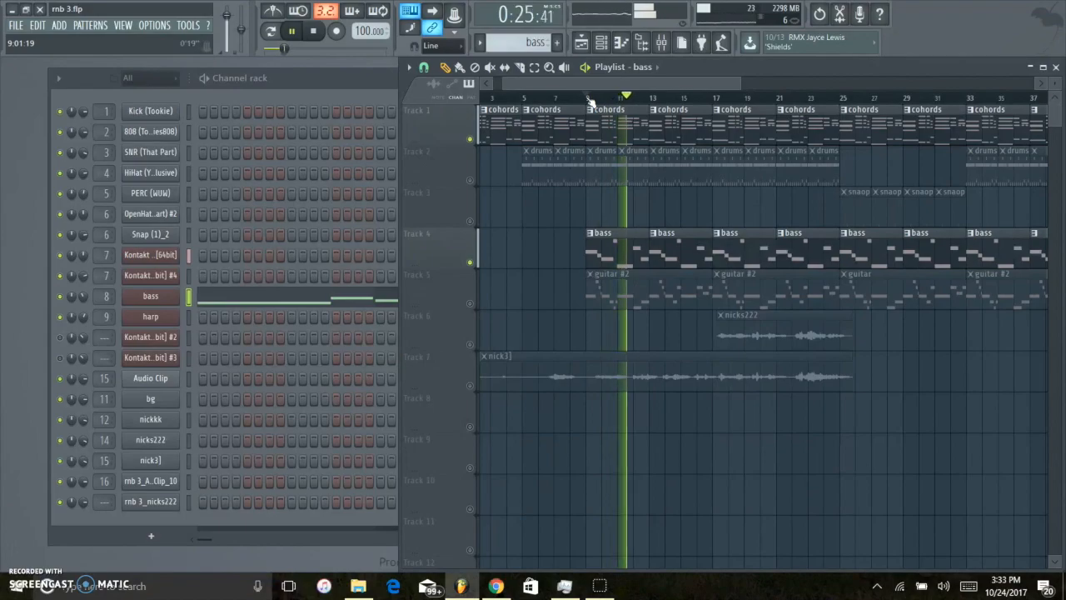
click(84, 297)
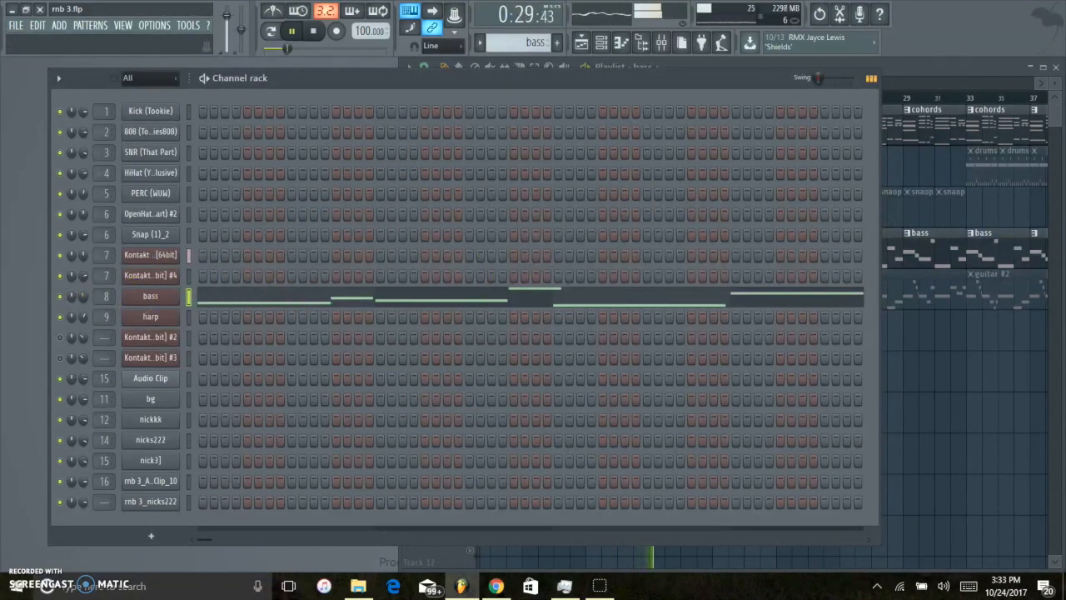
click(952, 75)
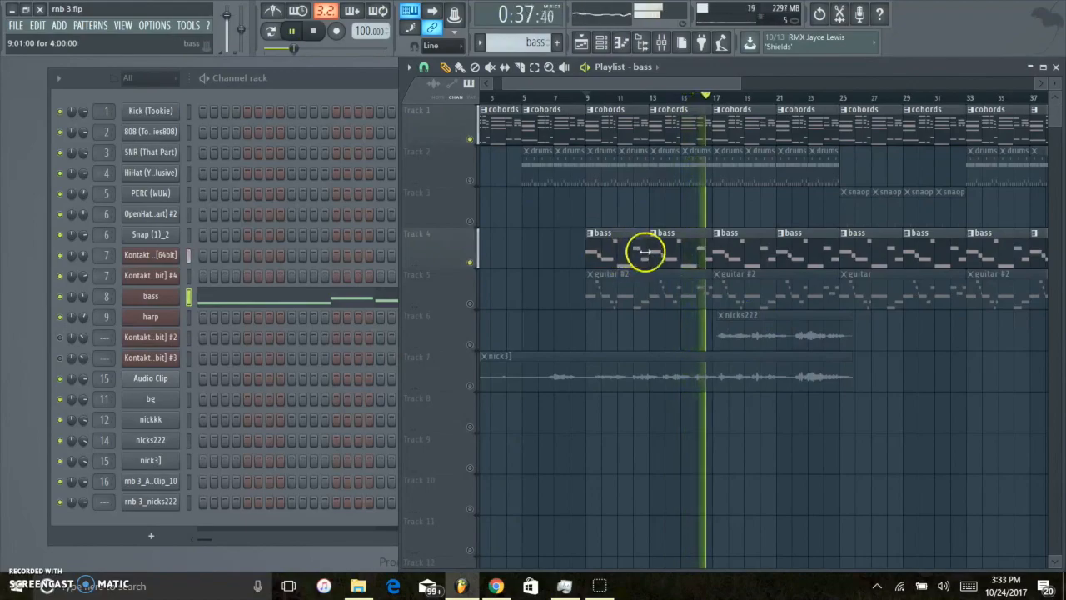
key(space)
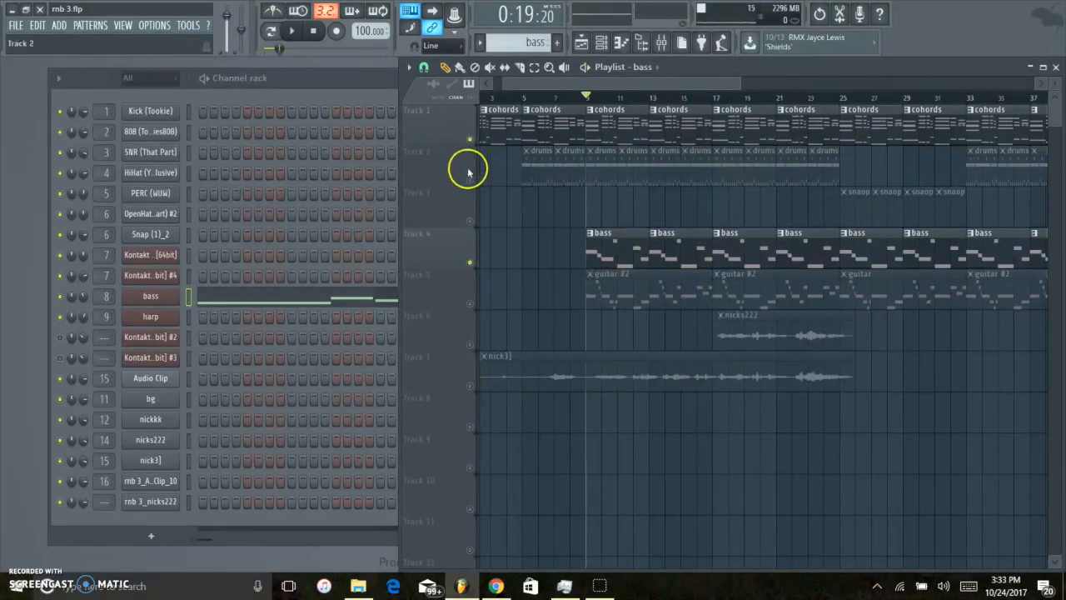
Open the bass channel's Kontakt instrument, look over its library list and Deep Bass controls, and close the plugin window.
double_click(634, 257)
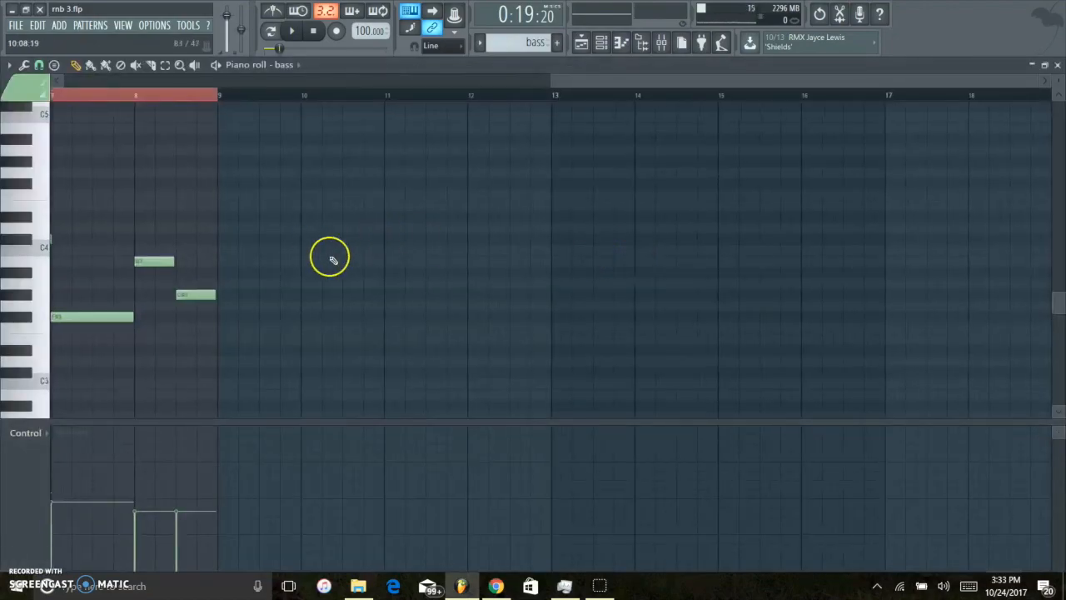
key(F6)
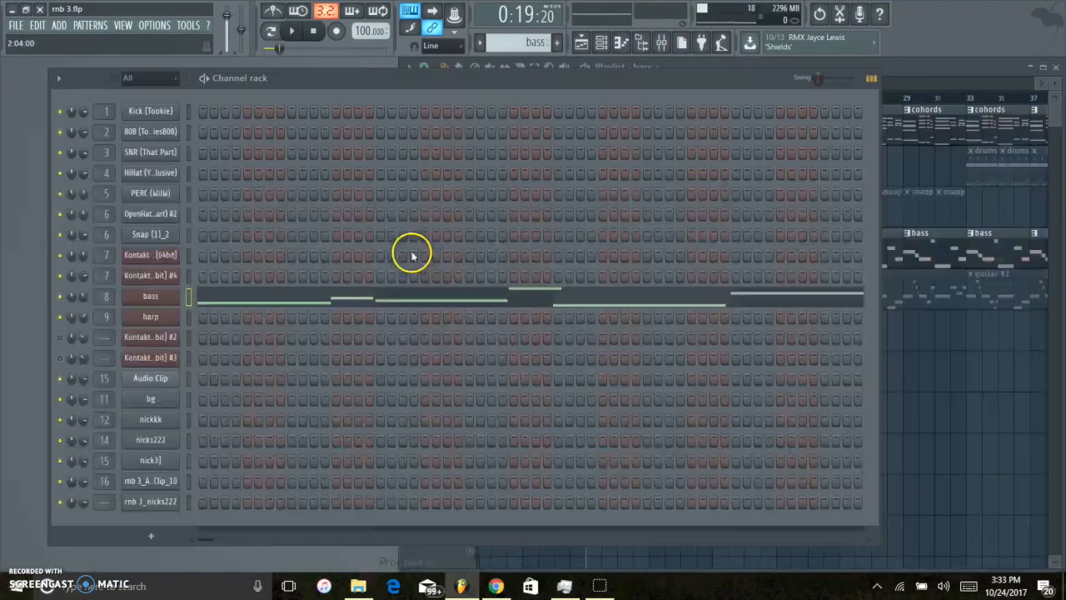
click(149, 296)
drag(351, 393, 448, 129)
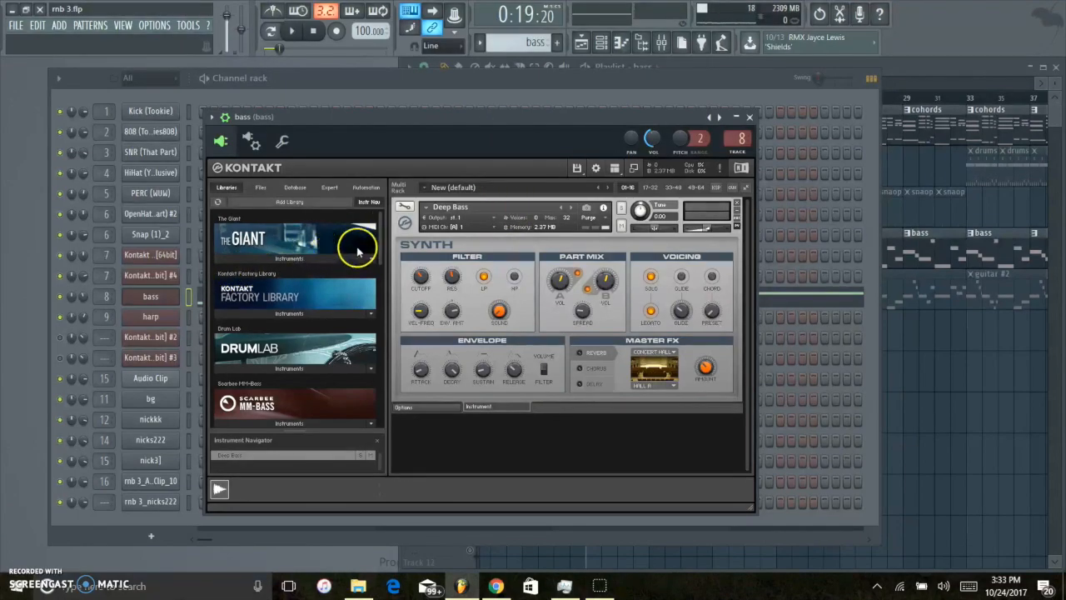
scroll(376, 247, down, 2)
scroll(370, 243, up, 2)
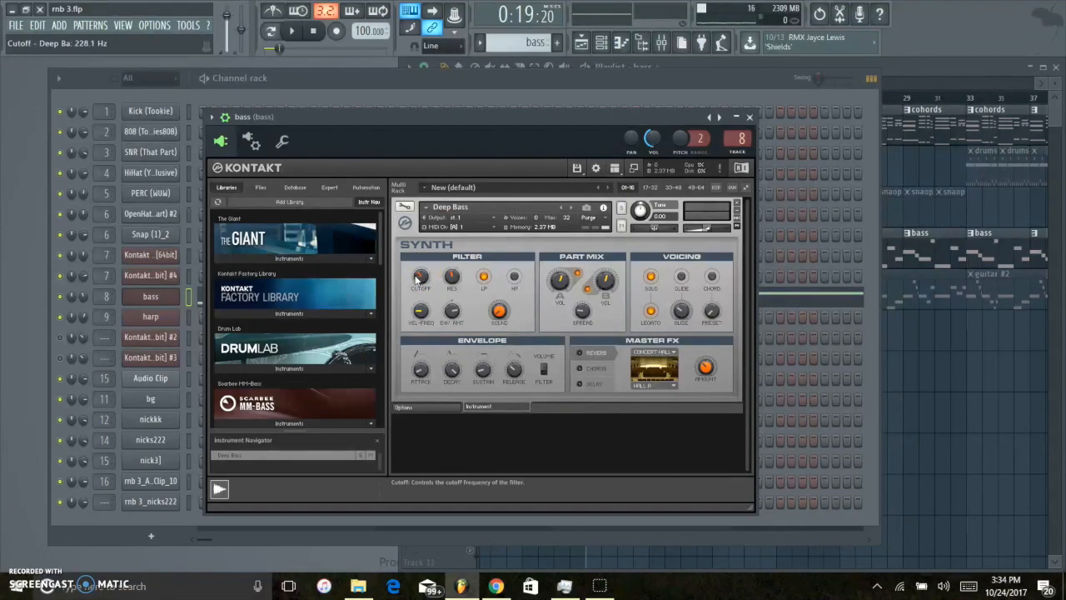
click(749, 118)
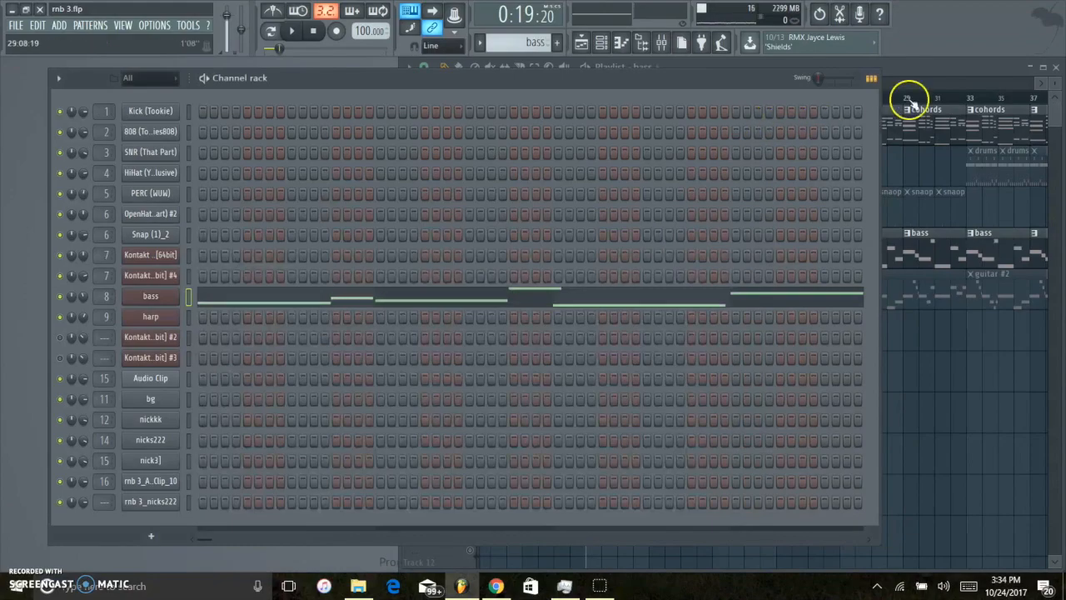
Review the bass pattern's notes in the piano roll with the computer's sound muted, and return to the playlist.
click(909, 78)
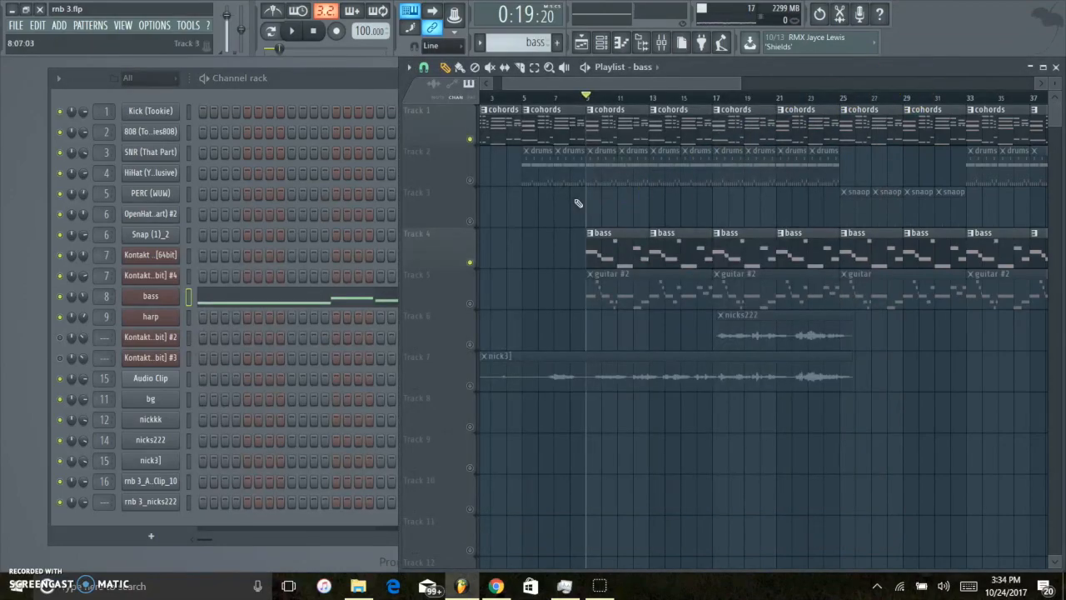
double_click(598, 243)
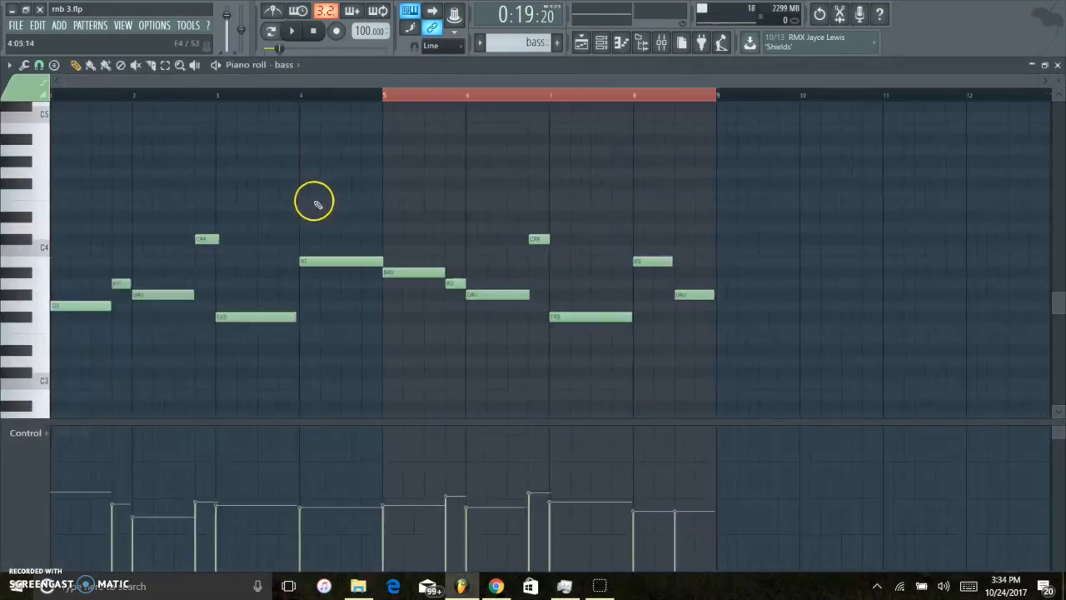
key(XF86AudioMute)
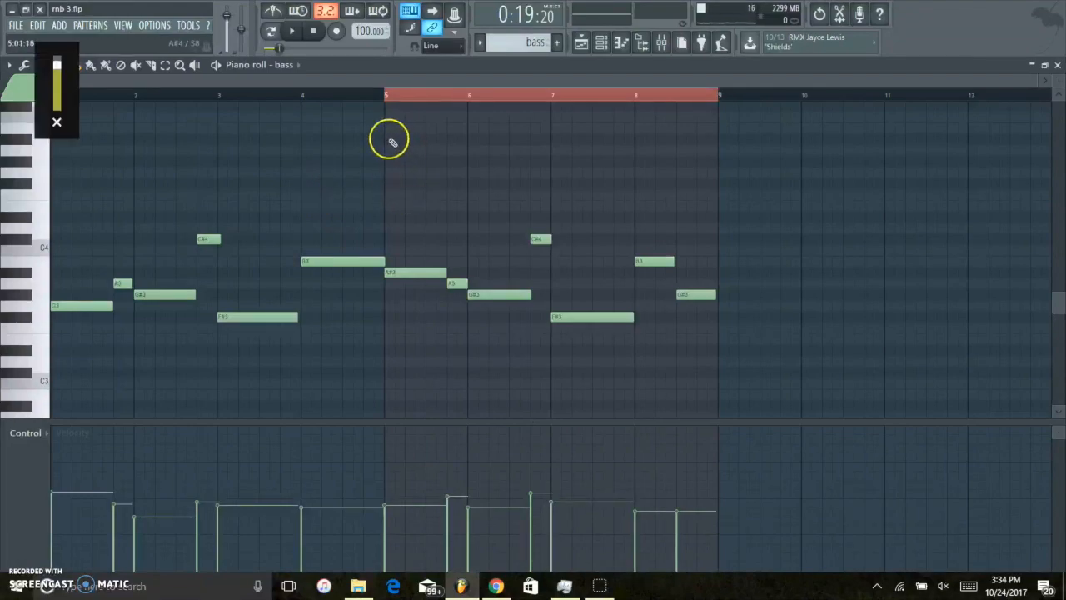
key(Escape)
click(904, 85)
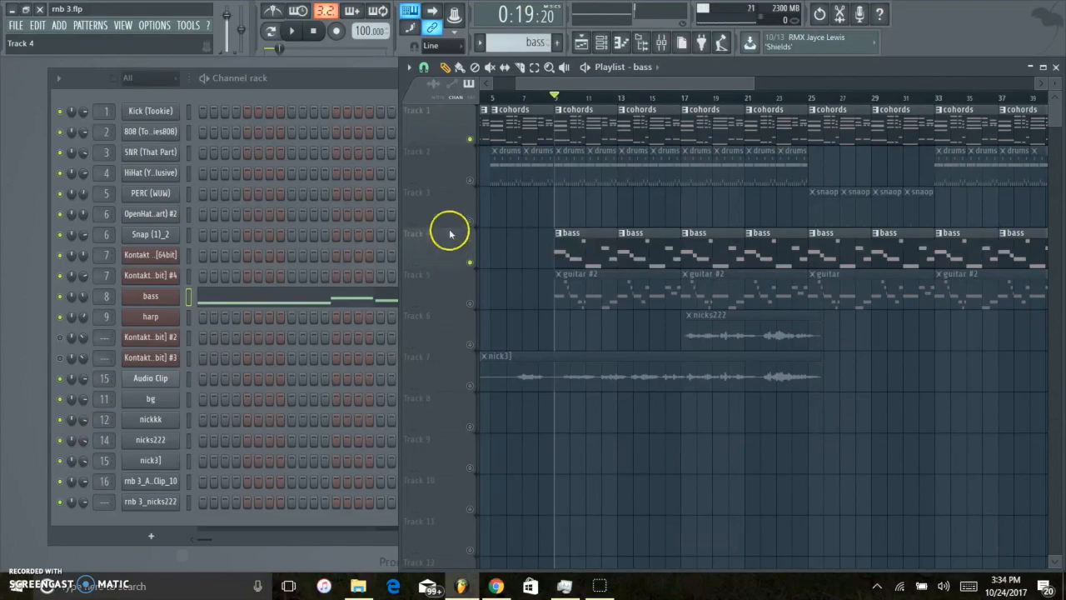
Solo the guitar #2 track and play its harp melody, first in the piano roll and again in the playlist.
click(473, 302)
double_click(615, 288)
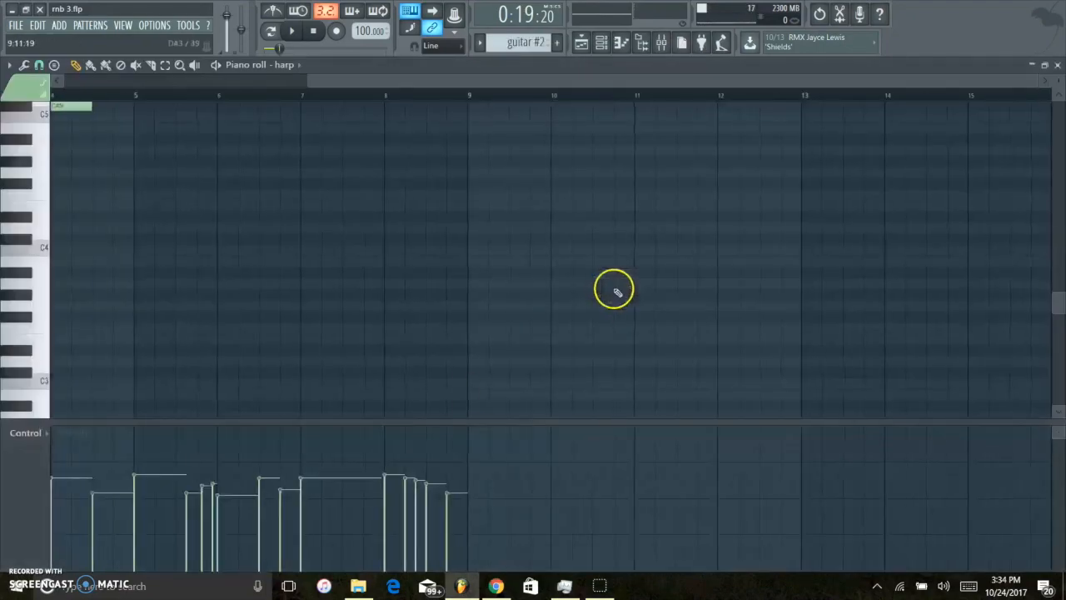
key(space)
scroll(295, 320, up, 1)
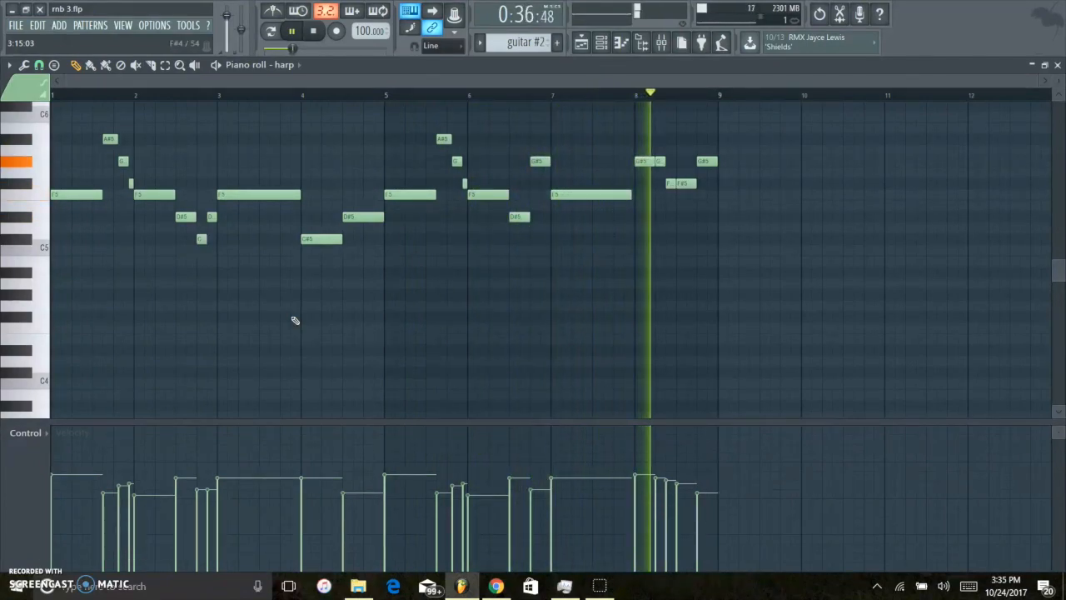
key(space)
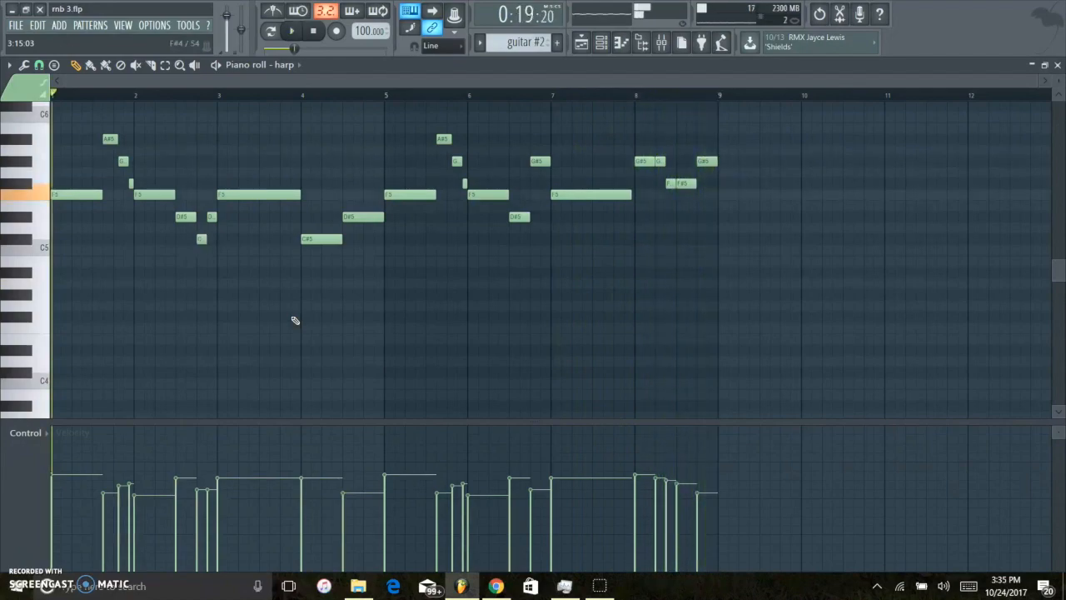
key(Escape)
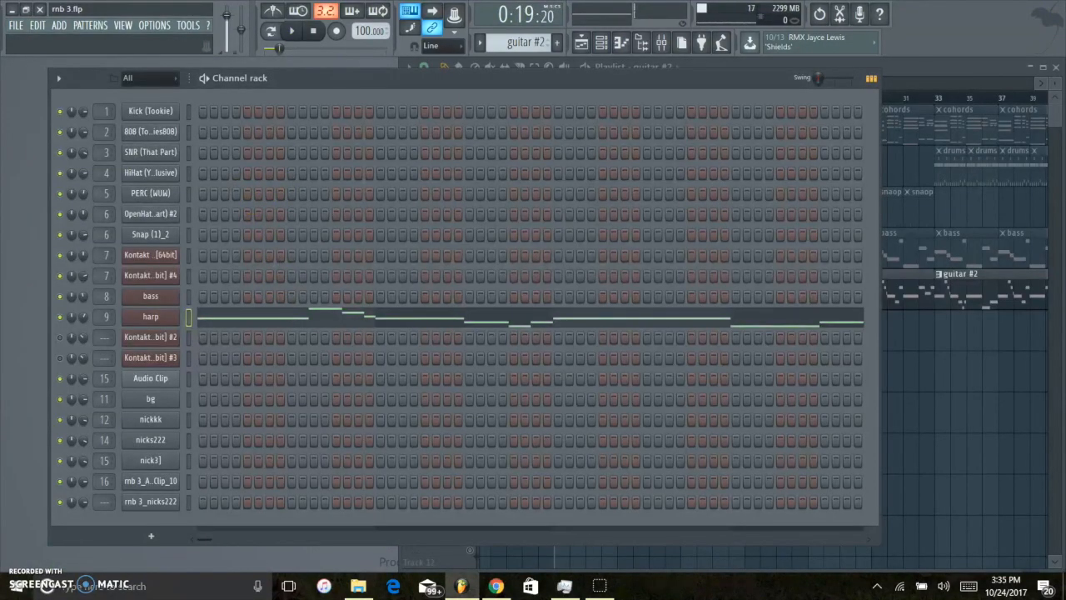
click(891, 77)
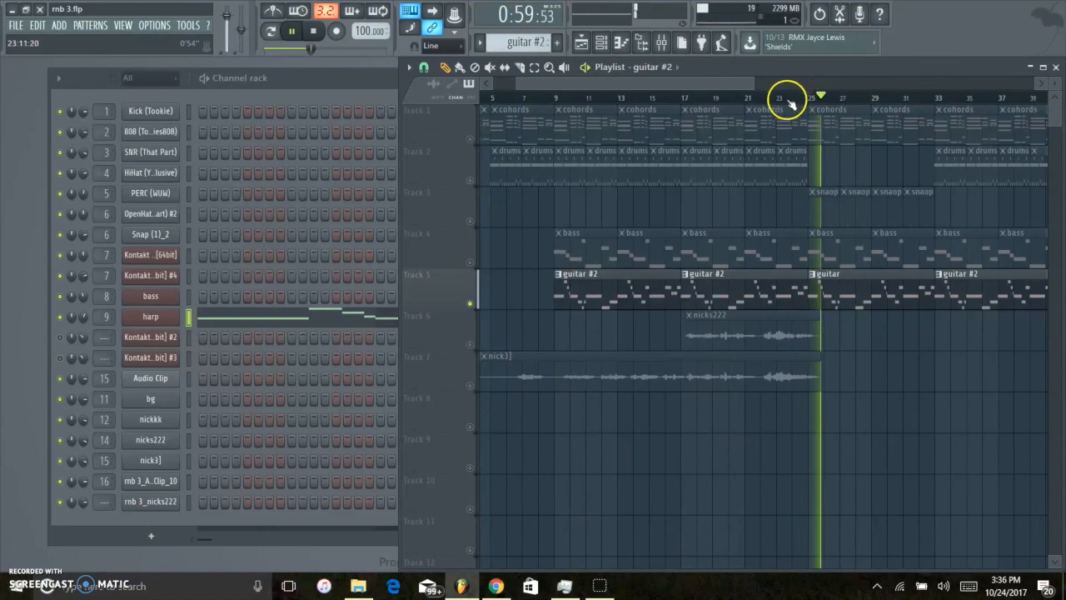
key(space)
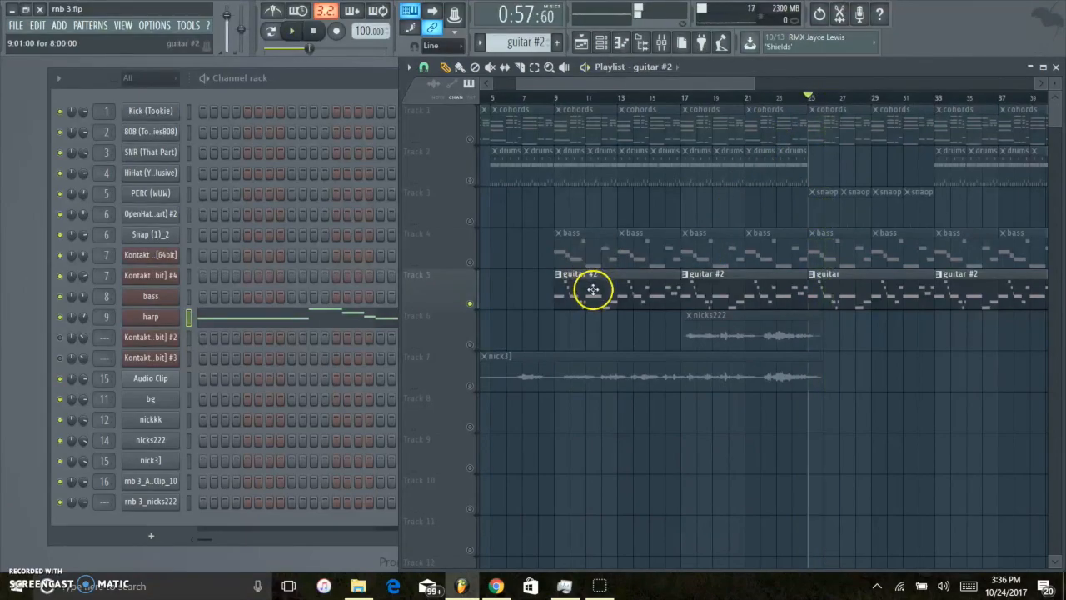
Select all harp notes in the guitar #2 pattern, transpose them up one octave and back down again.
double_click(588, 288)
scroll(481, 305, up, 2)
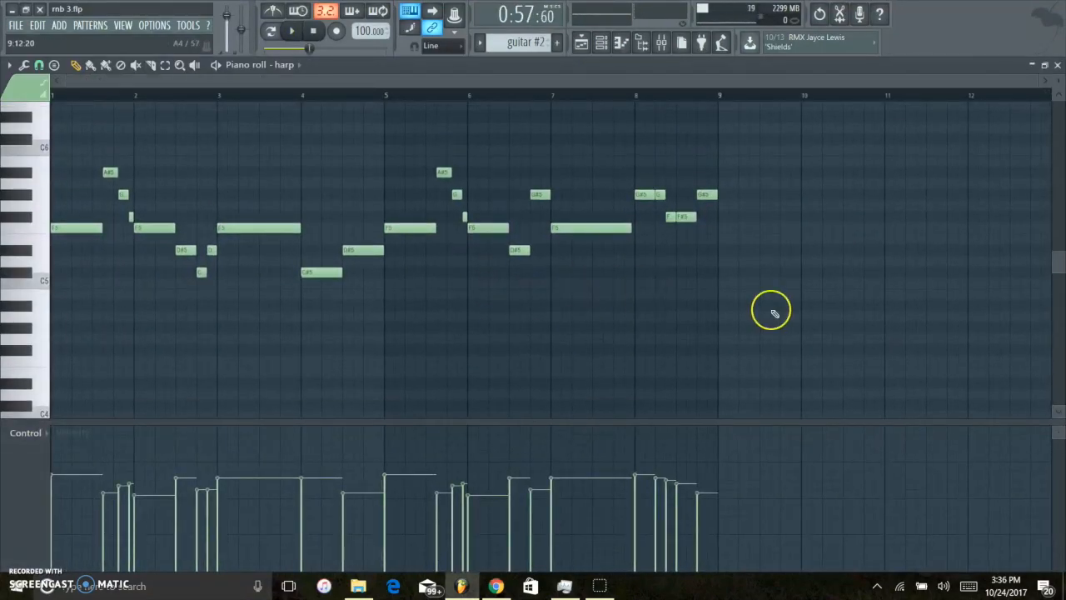
drag(816, 328, 96, 138)
scroll(709, 275, up, 2)
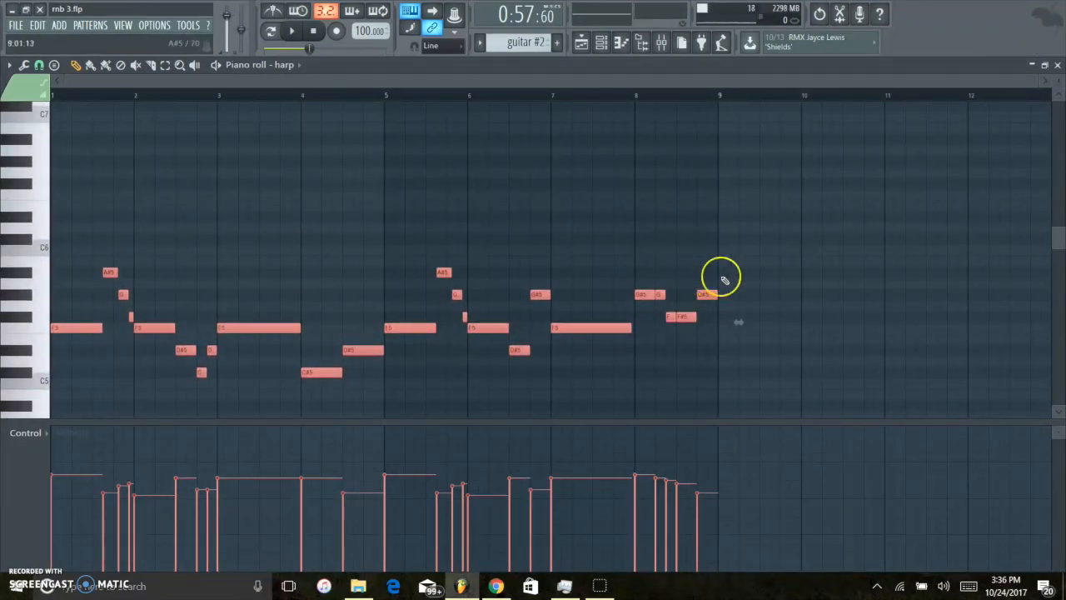
key(ctrl+Up)
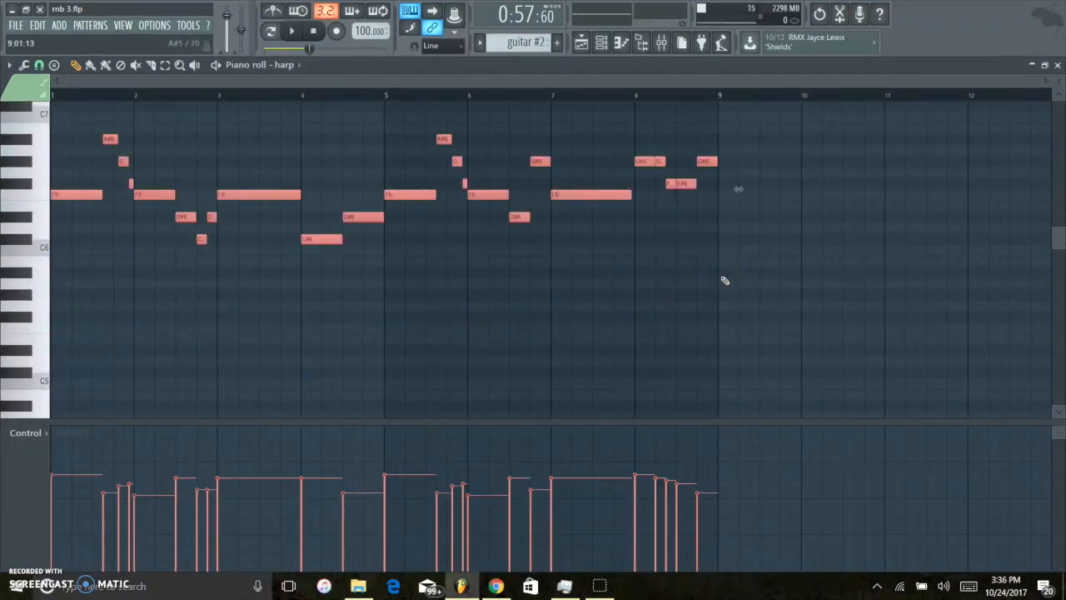
key(ctrl+Down)
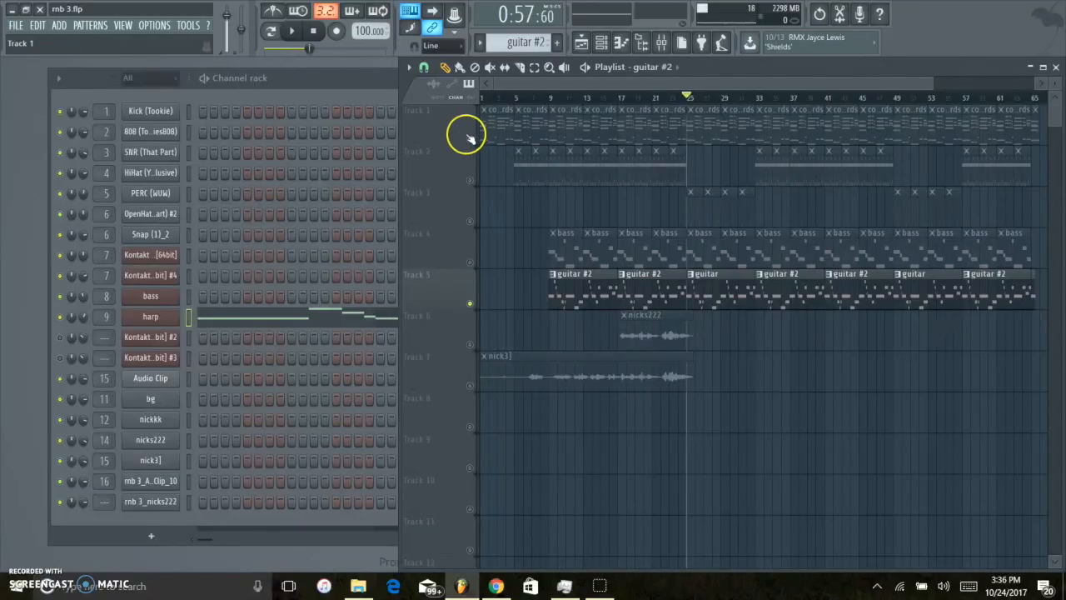
Enable all playlist tracks except the audio clips on Tracks 6 and 7, and play the song from the beginning.
right_click(471, 140)
right_click(471, 140)
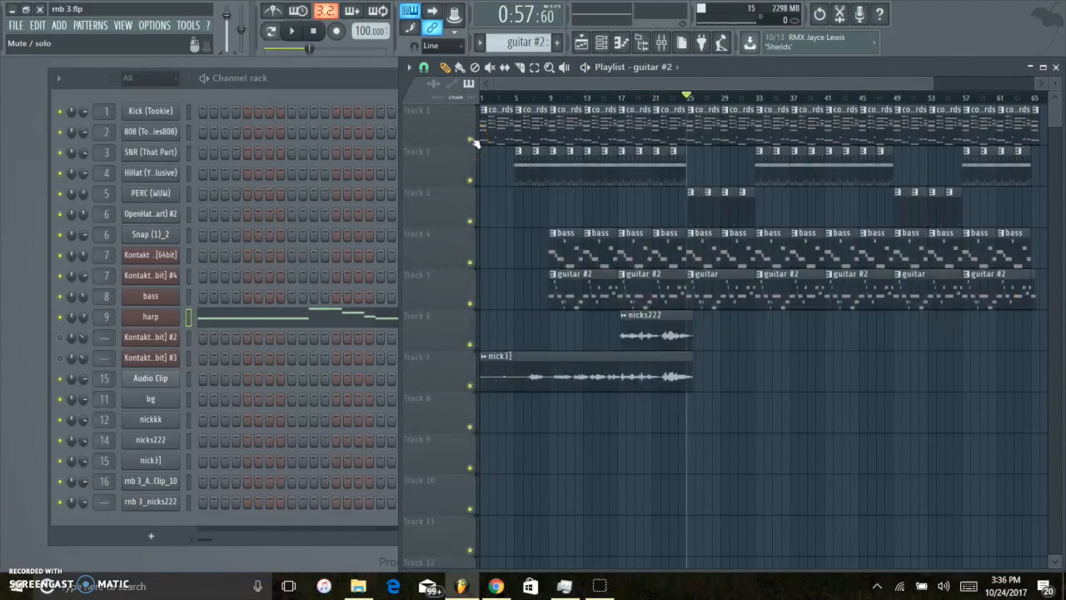
click(470, 343)
click(469, 384)
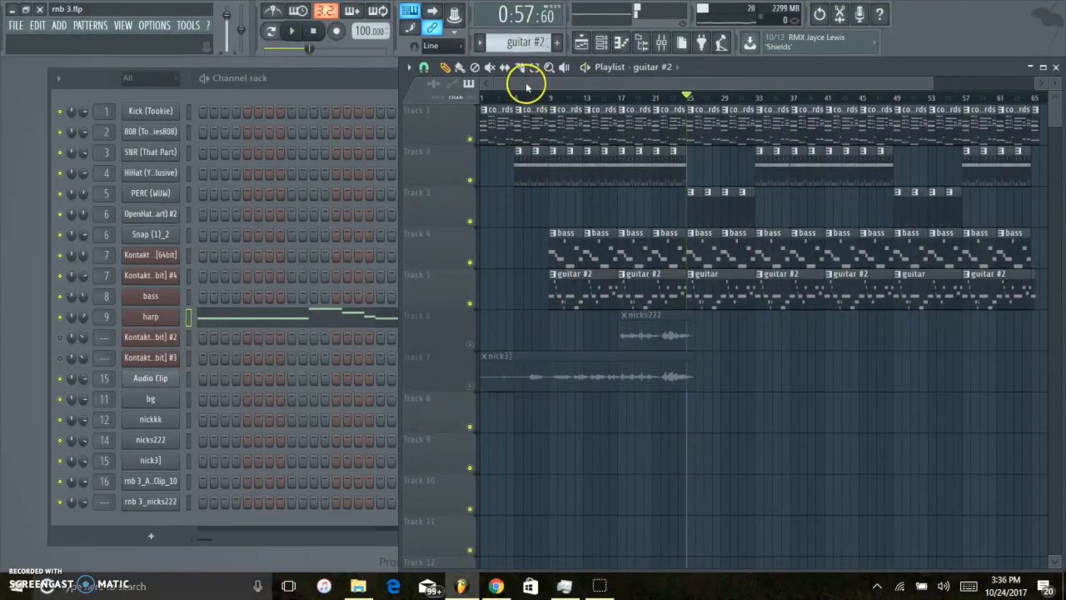
drag(504, 97, 414, 102)
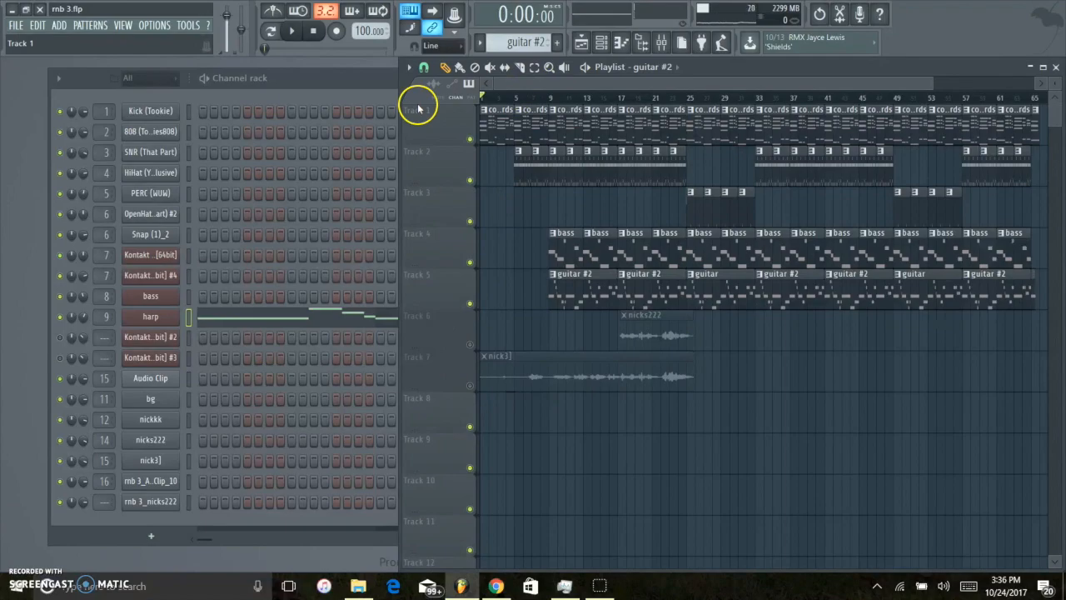
key(space)
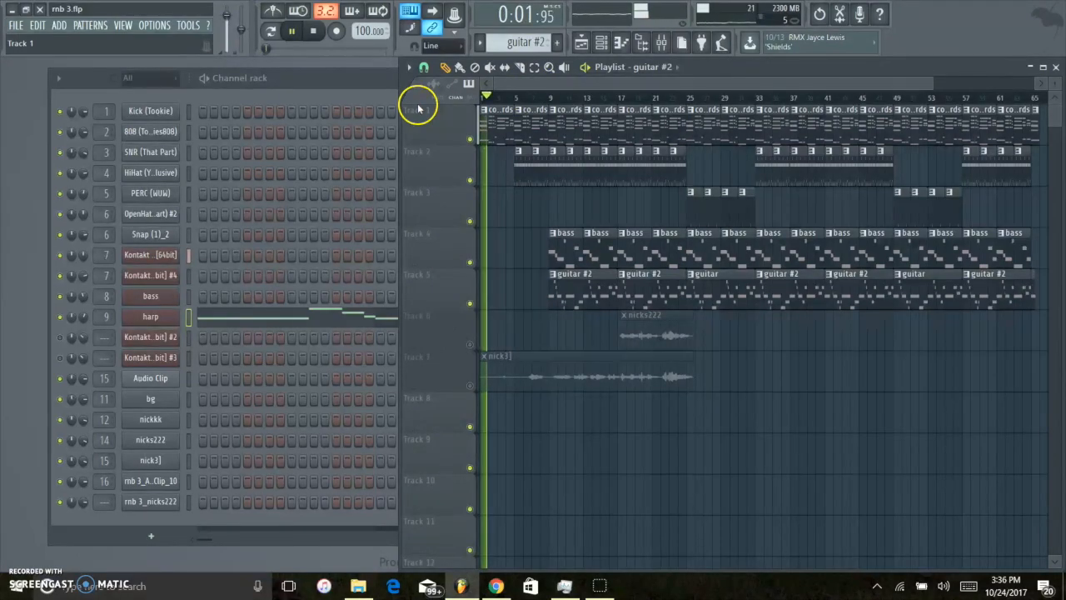